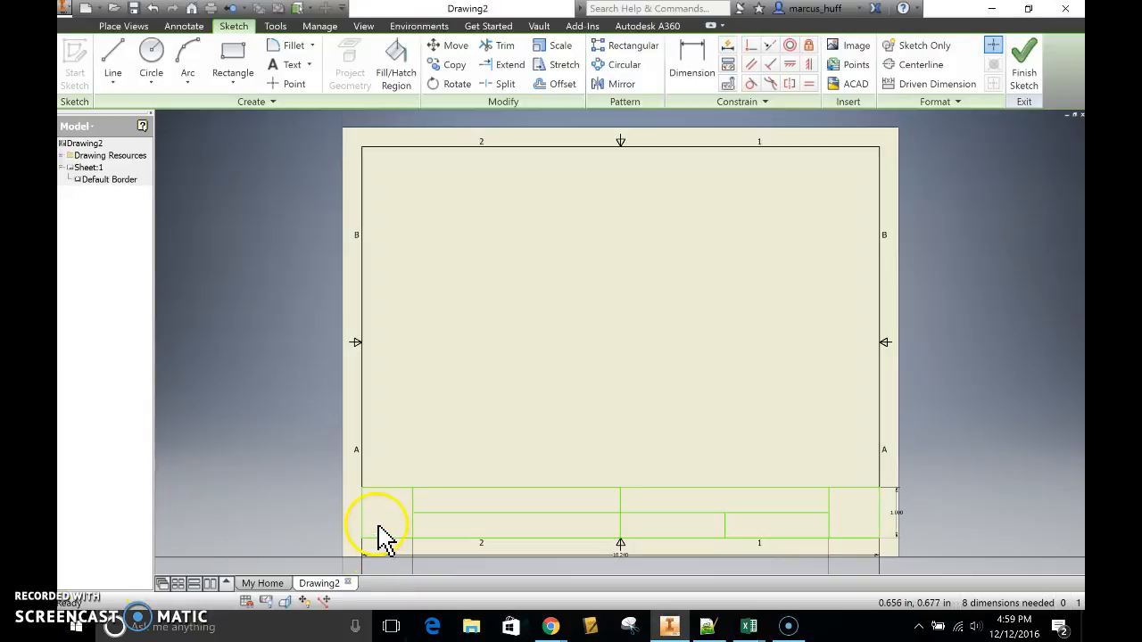
Start inserting an image and span its frame across the square cell at the left end of the title block.
scroll(385, 534, "up", 3)
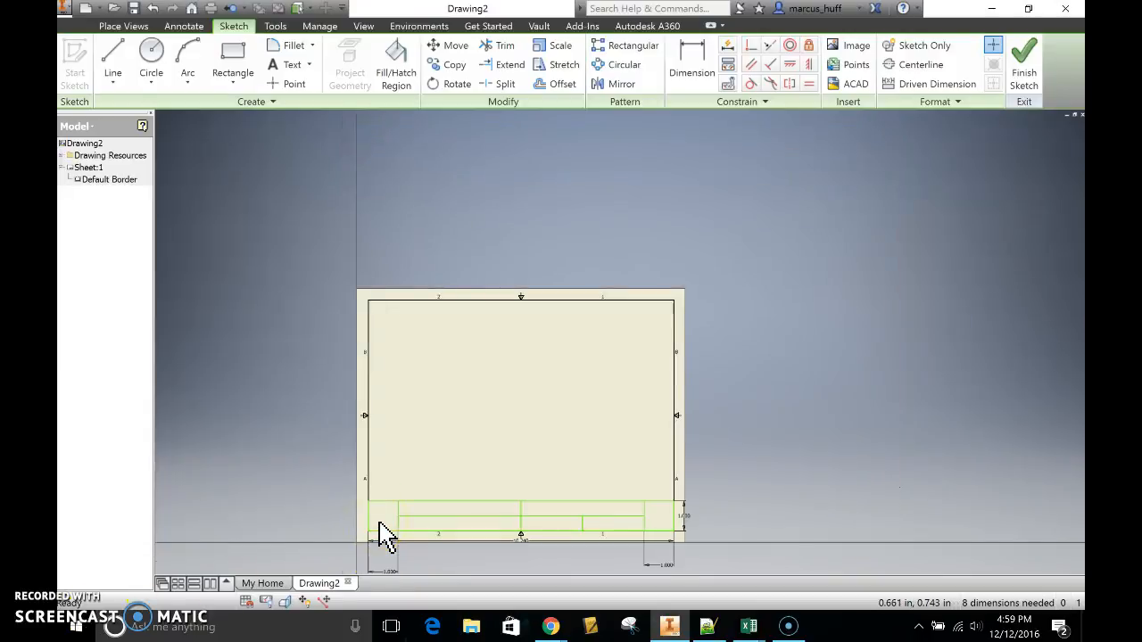
scroll(385, 534, "down", 5)
middle_click_drag(379, 536, 452, 313)
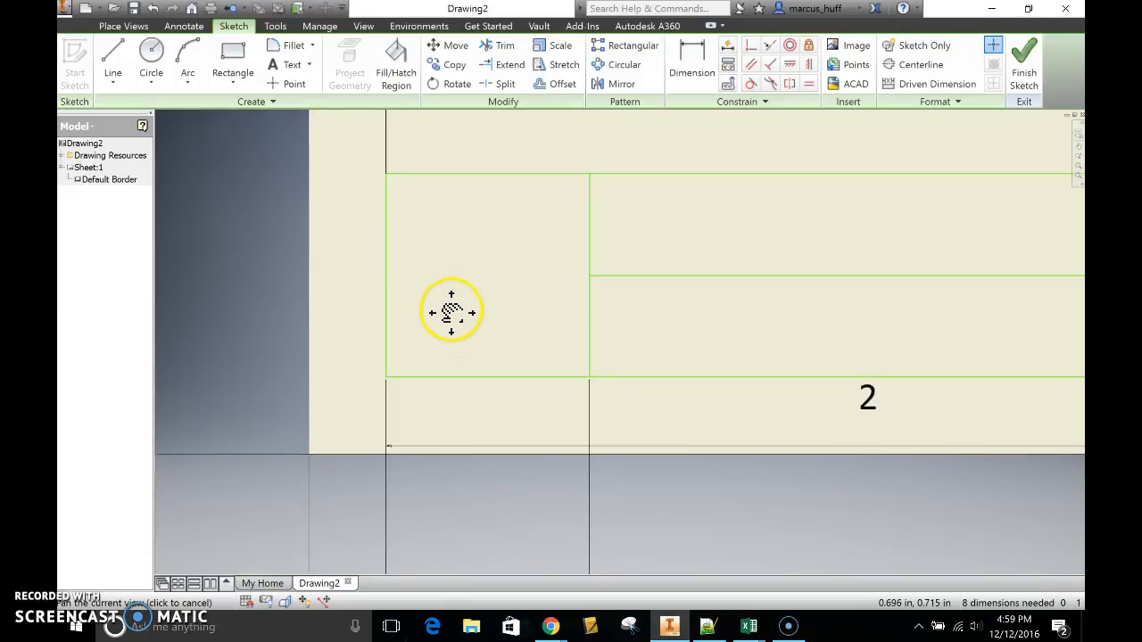
scroll(452, 316, "down", 3)
scroll(457, 323, "up", 2)
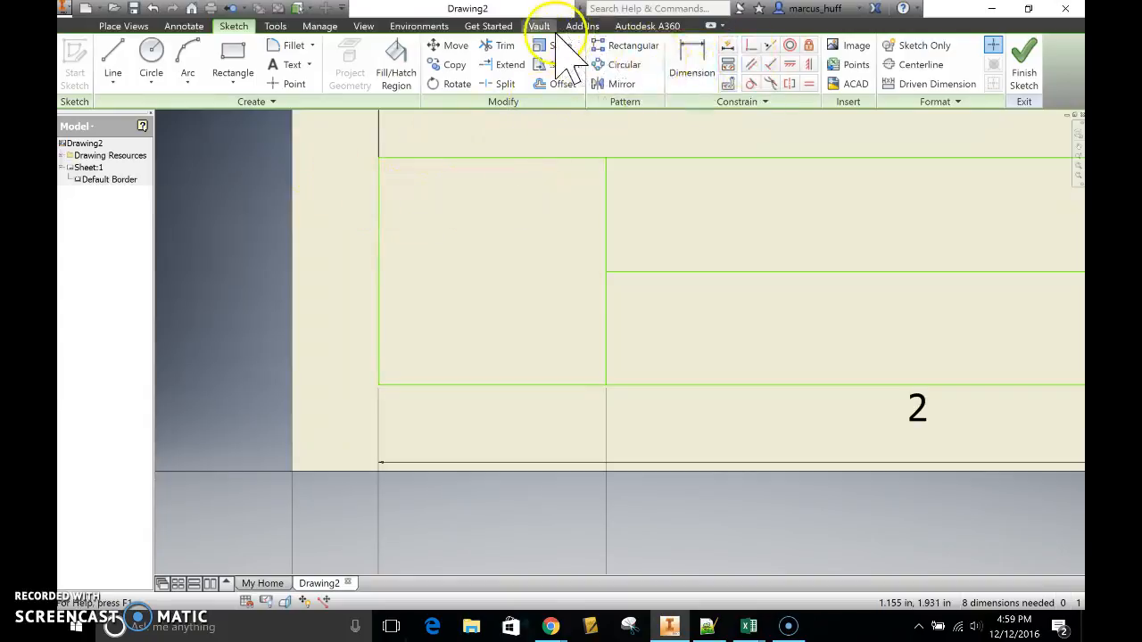
left_click(854, 46)
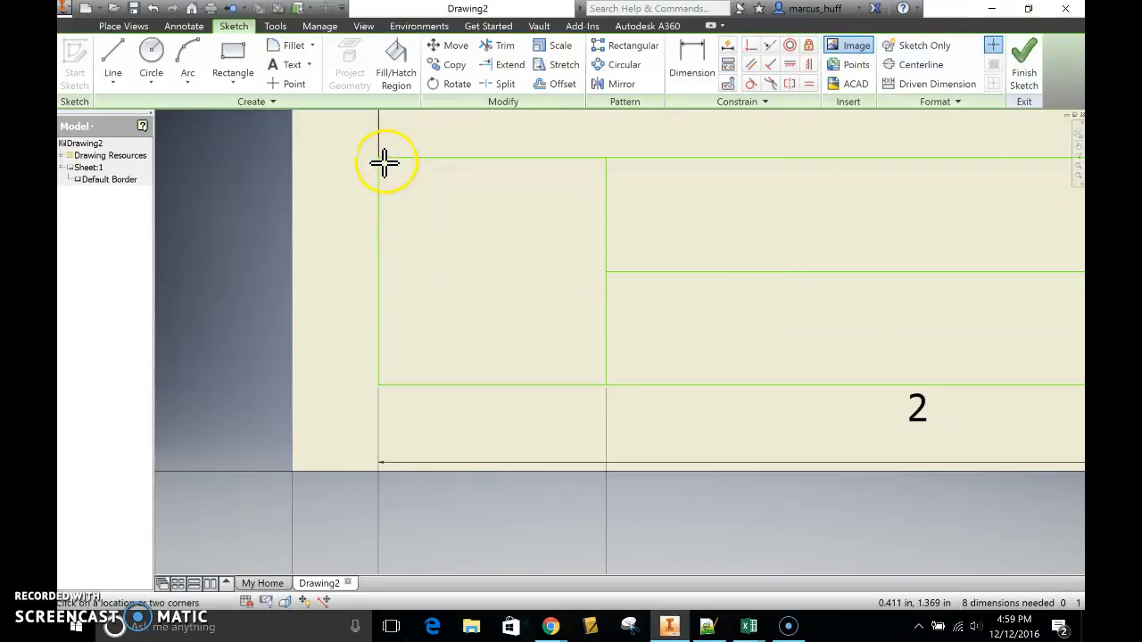
left_click_drag(380, 161, 603, 388)
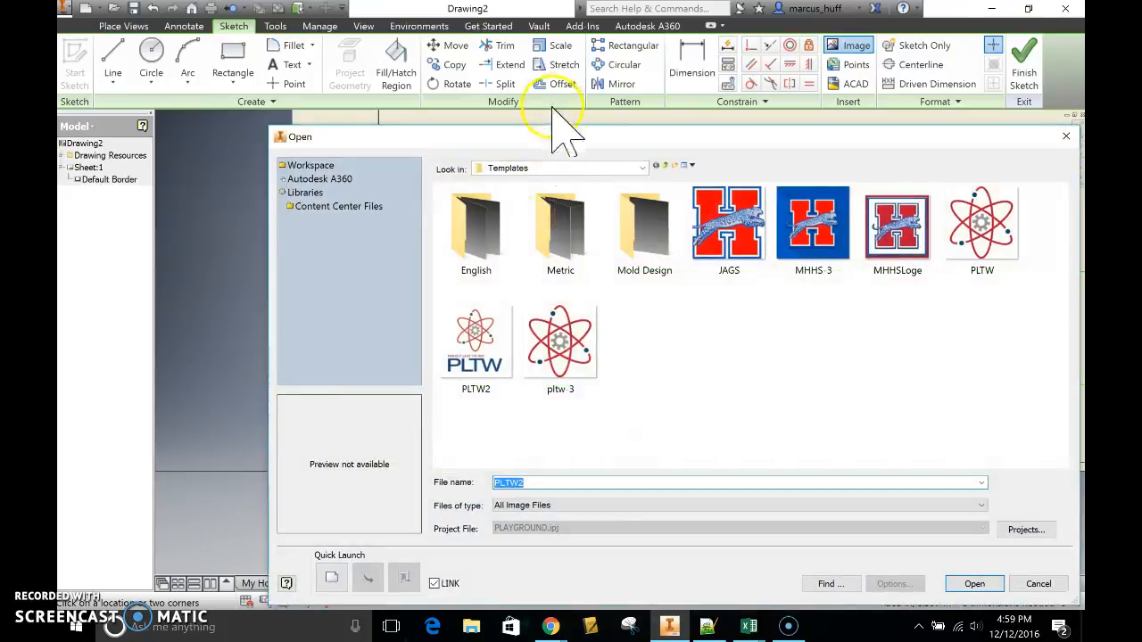
Look in the Pictures folder for a logo image.
left_click(543, 171)
left_click(546, 171)
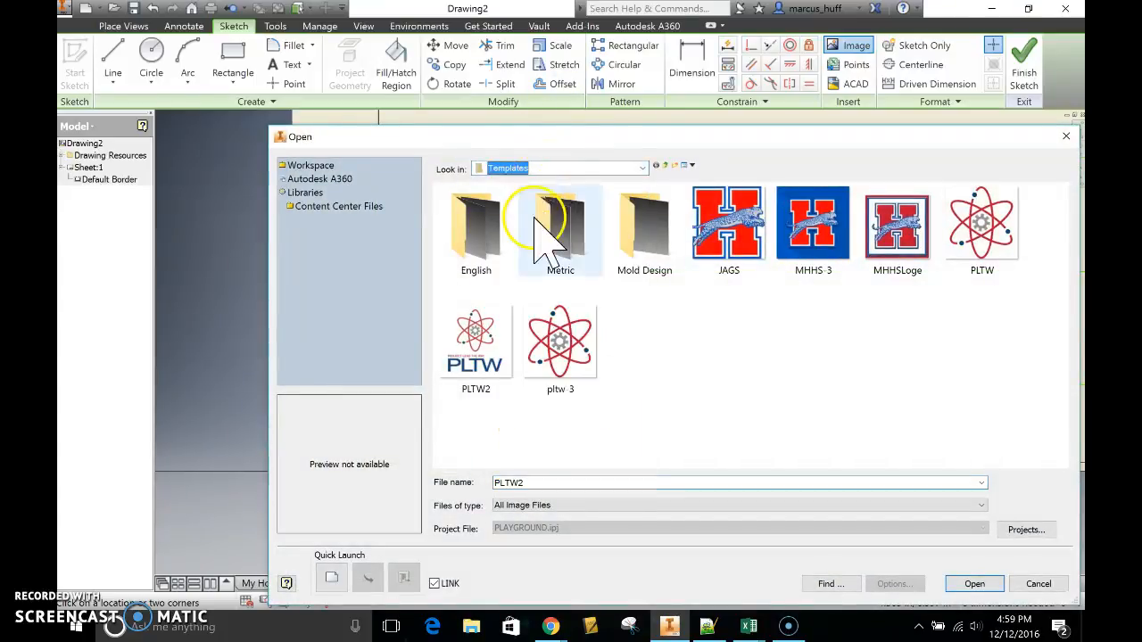
left_click(553, 169)
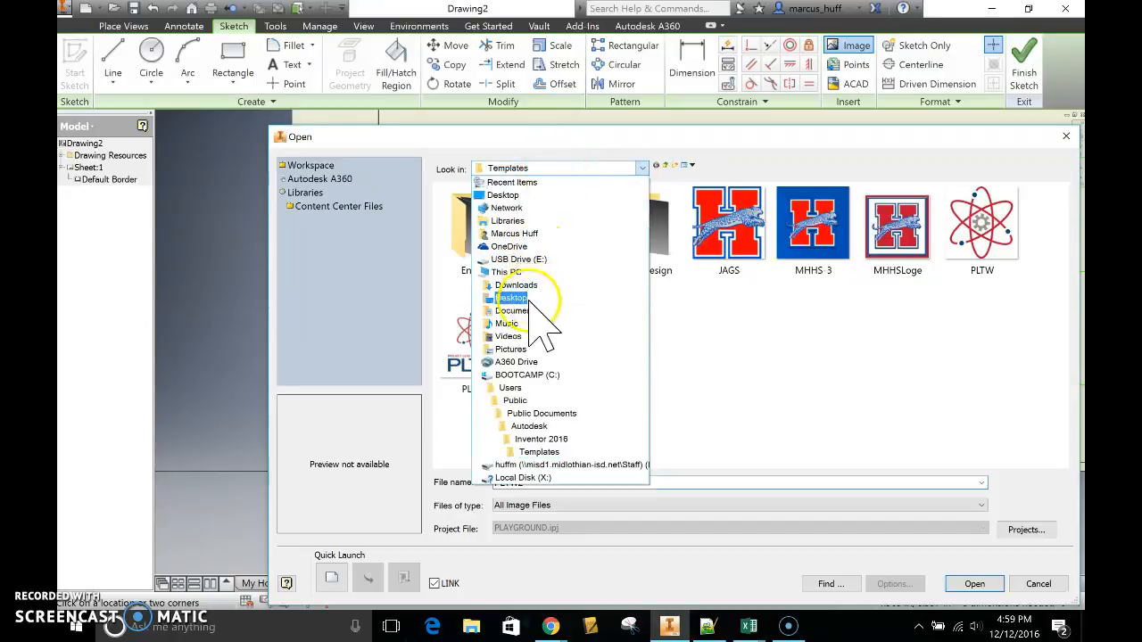
left_click(527, 352)
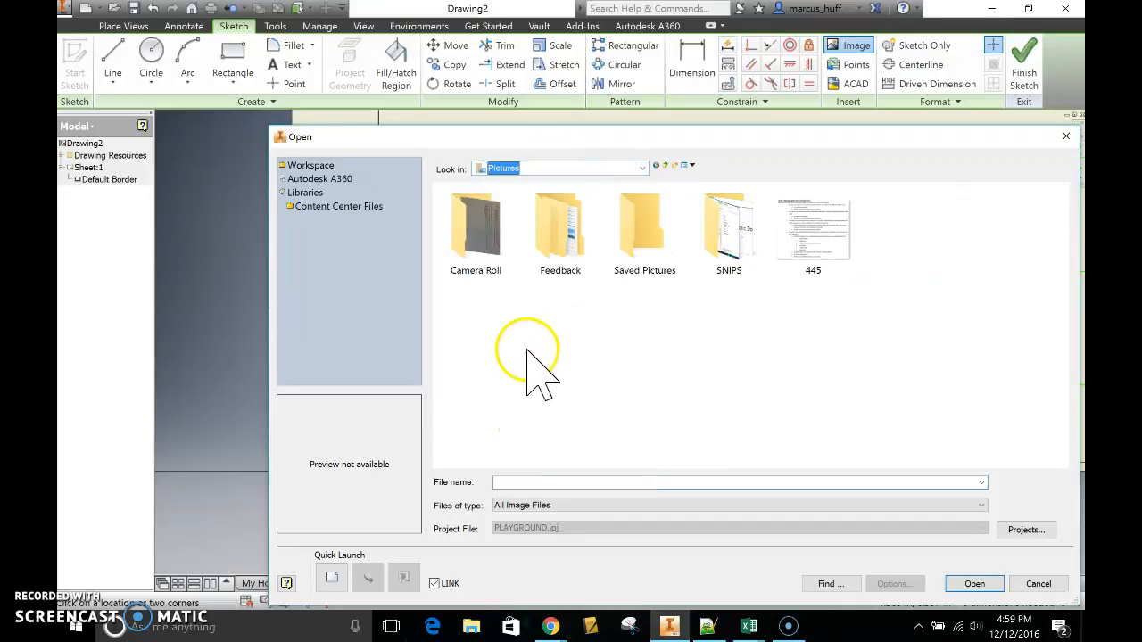
Browse the C: drive to Users, Public, Public Documents, Autodesk, Inventor 2016, Templates for the image files.
left_click(642, 169)
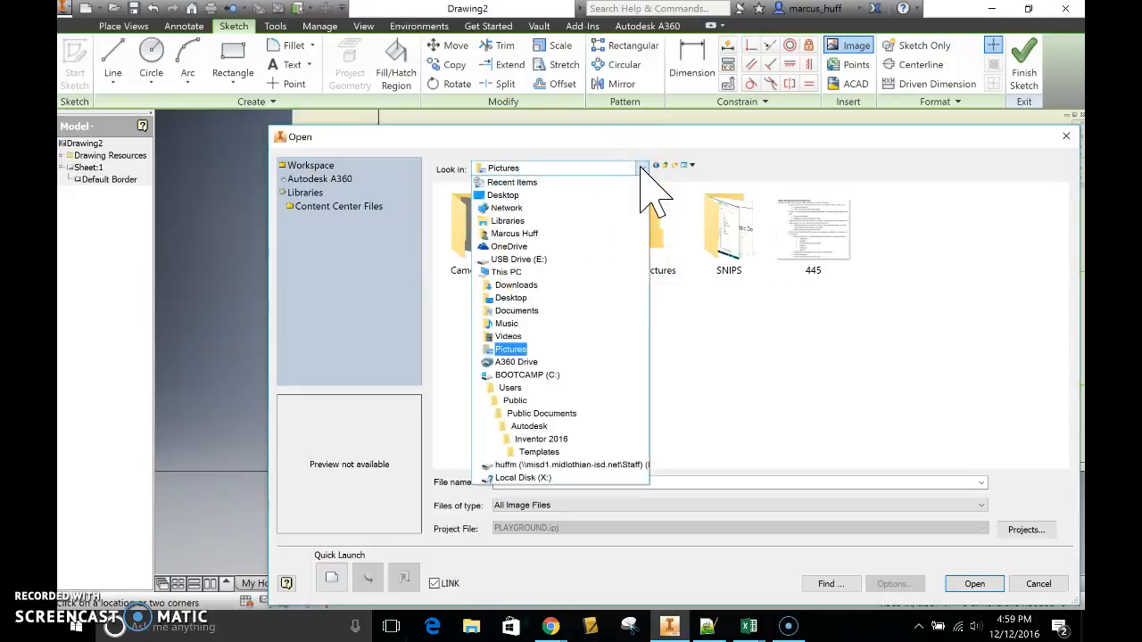
left_click(567, 376)
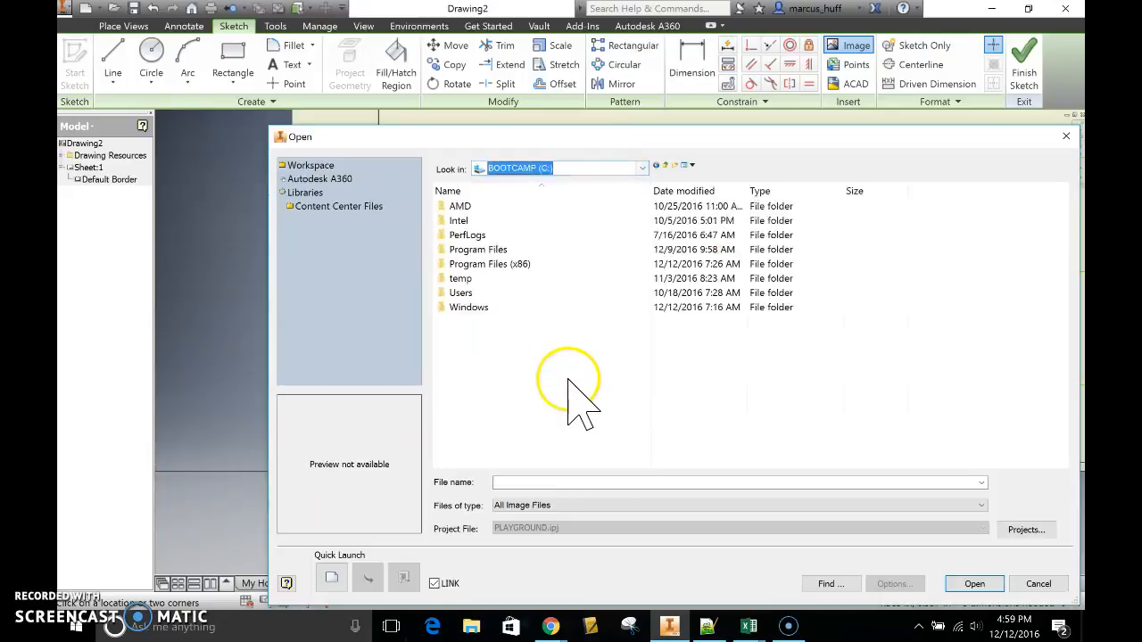
double_click(460, 293)
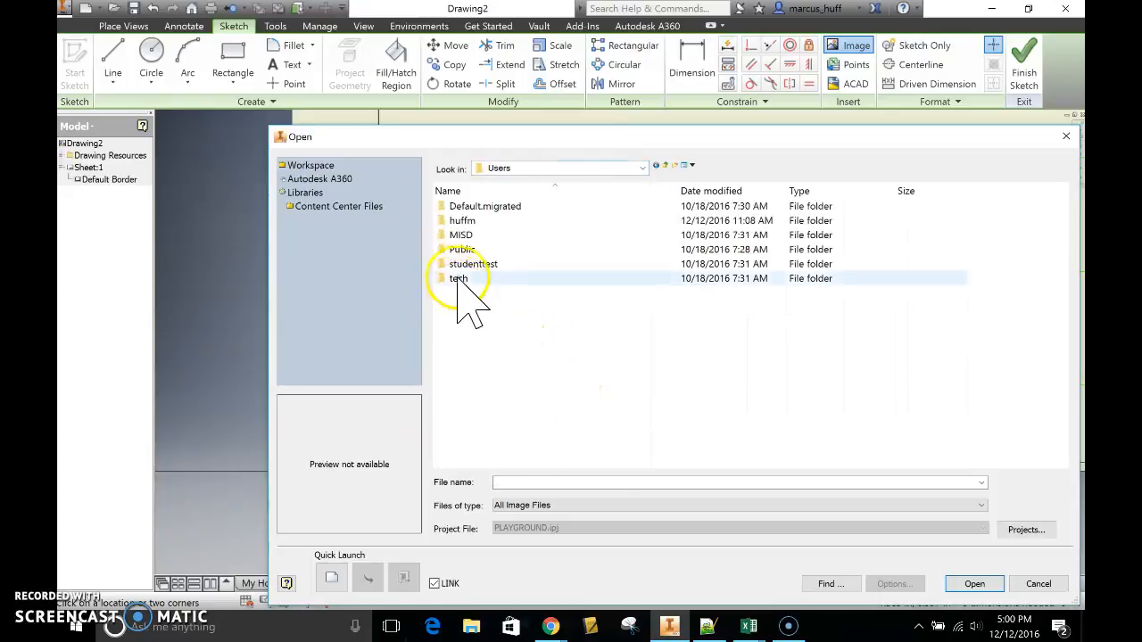
left_click(466, 251)
double_click(467, 250)
double_click(480, 208)
double_click(483, 206)
double_click(490, 234)
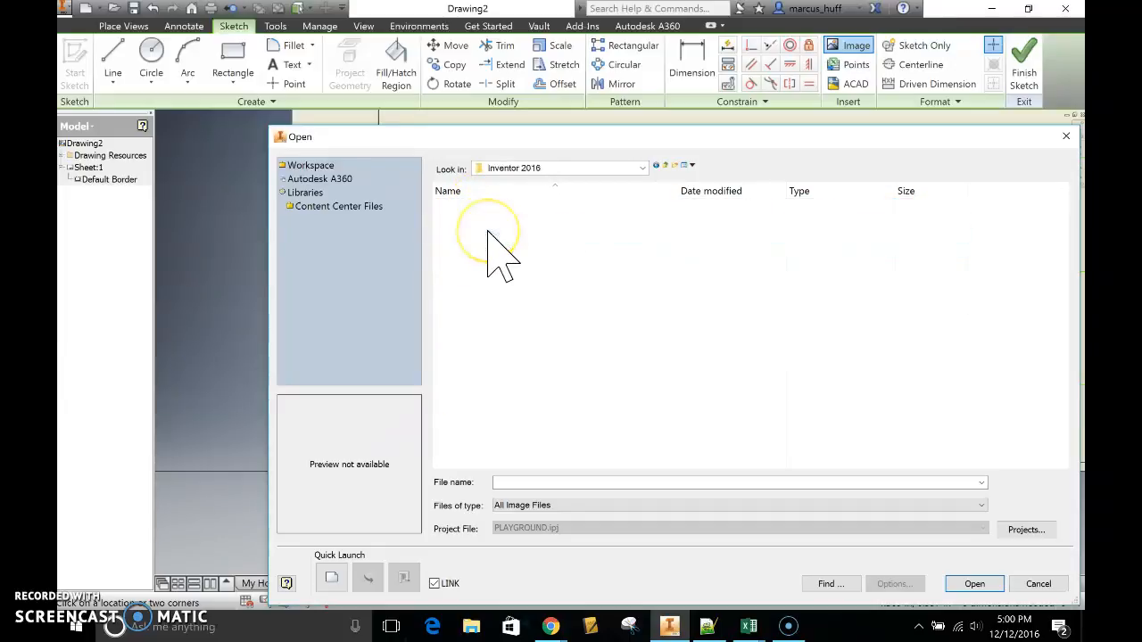
double_click(490, 353)
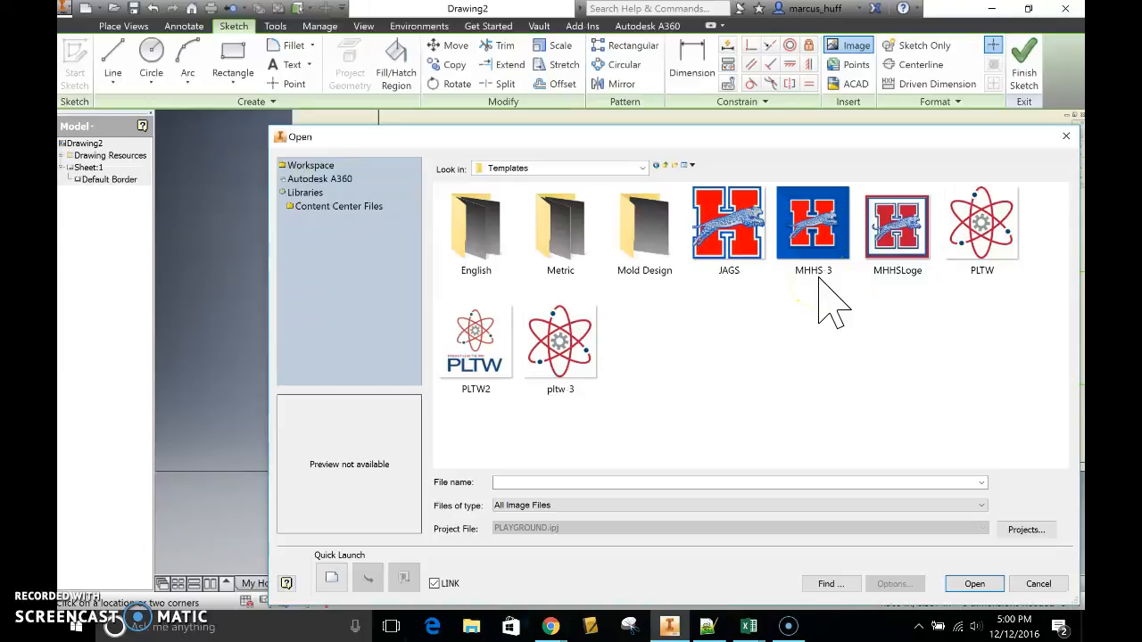
Place the pltw-3 image in the framed cell, accepting that the drawing is unsaved.
left_click(799, 333)
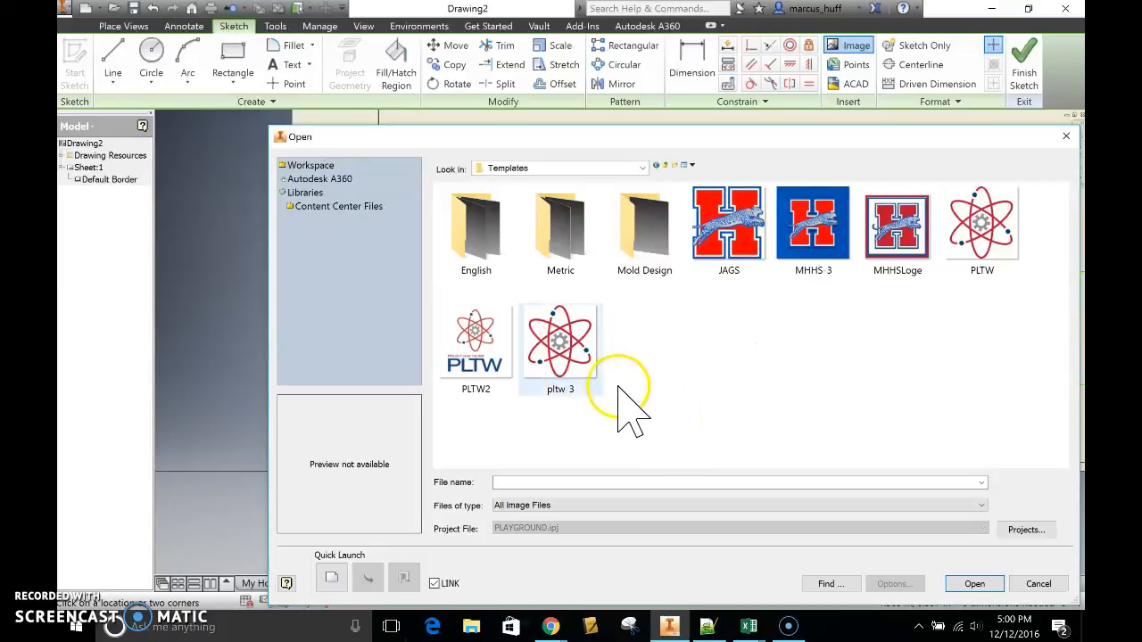
double_click(561, 349)
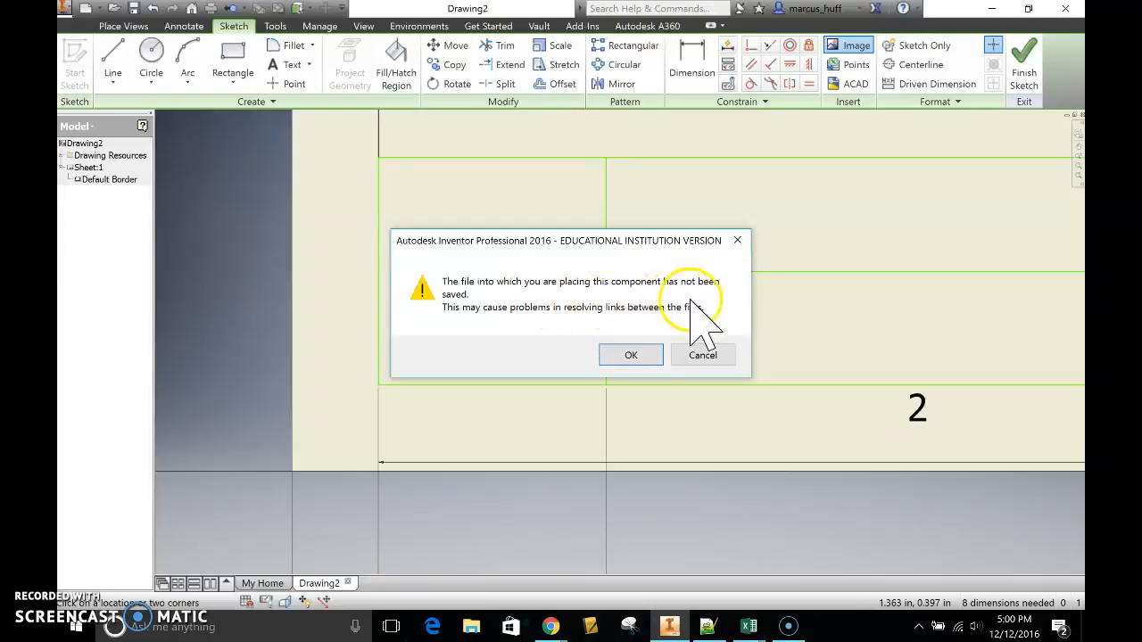
left_click(631, 356)
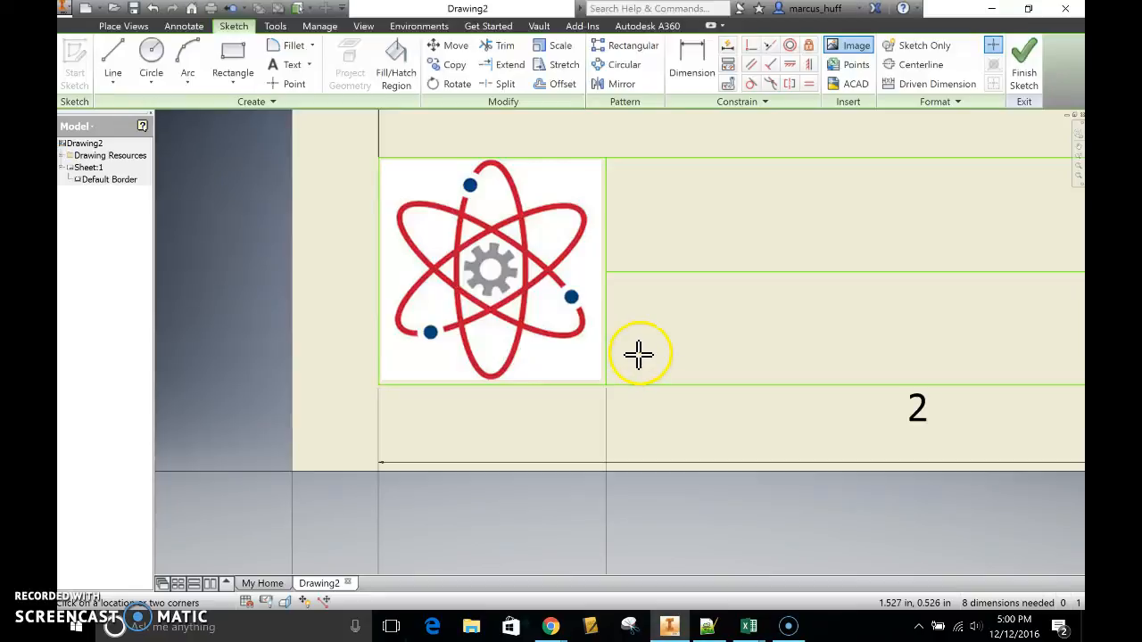
Insert the MHHS-3 image across the square cell at the right end of the title block, accepting the unsaved file.
scroll(643, 353, "up", 1)
scroll(640, 352, "down", 4)
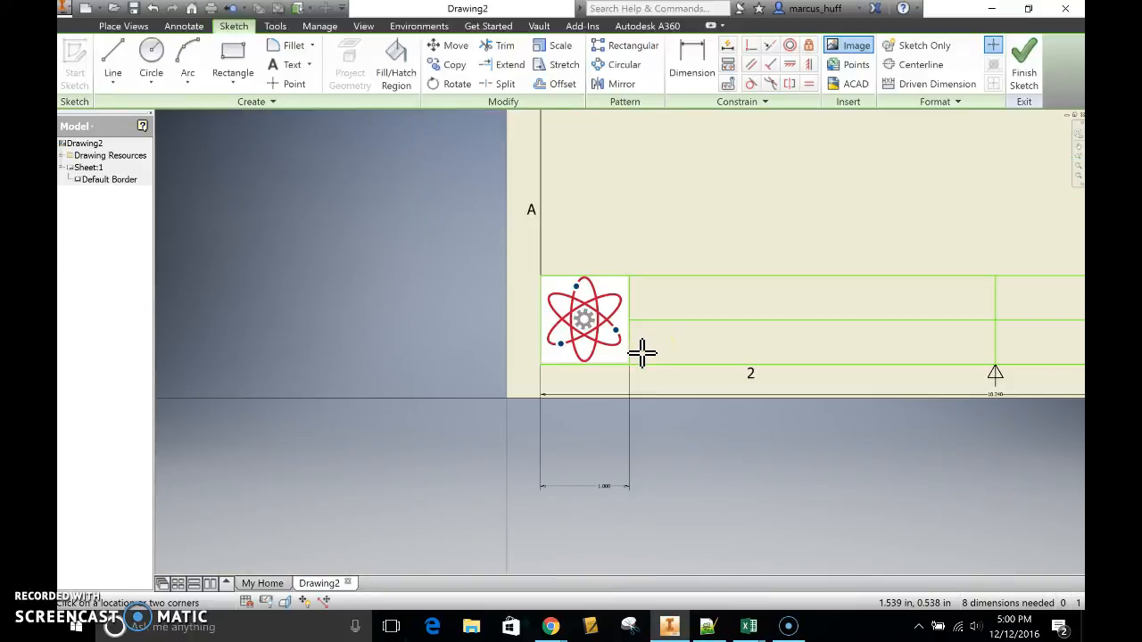
mouse_move(755, 224)
middle_mouse_down()
mouse_move(625, 224)
mouse_move(0, 551)
mouse_move(176, 140)
mouse_move(99, 112)
middle_mouse_up()
scroll(632, 337, "down", 2)
scroll(632, 337, "up", 5)
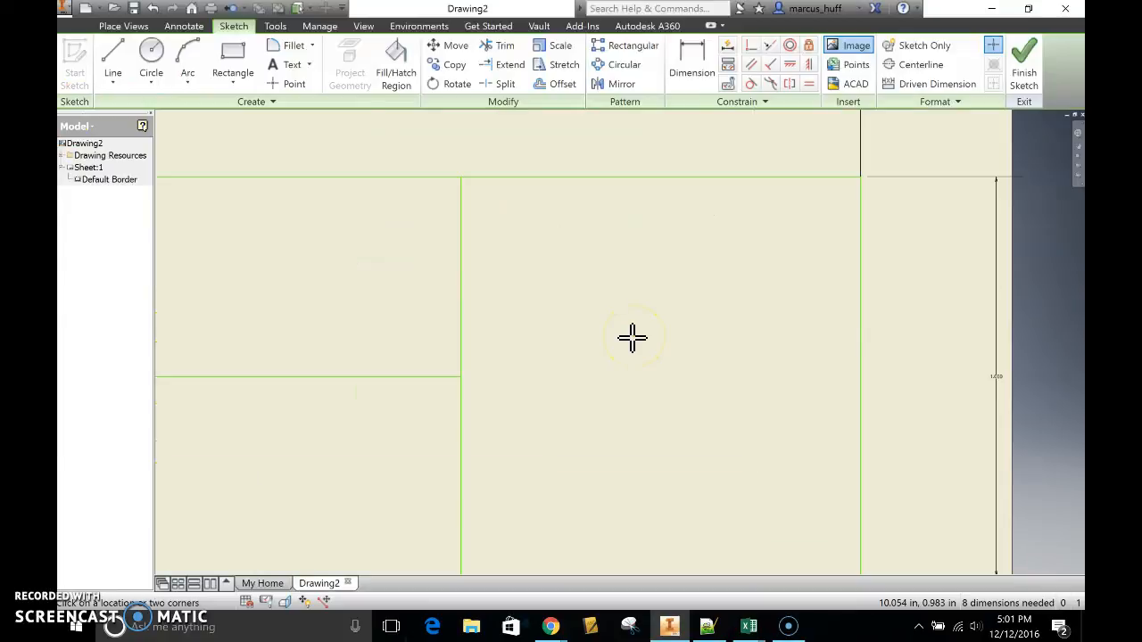
scroll(632, 338, "down", 2)
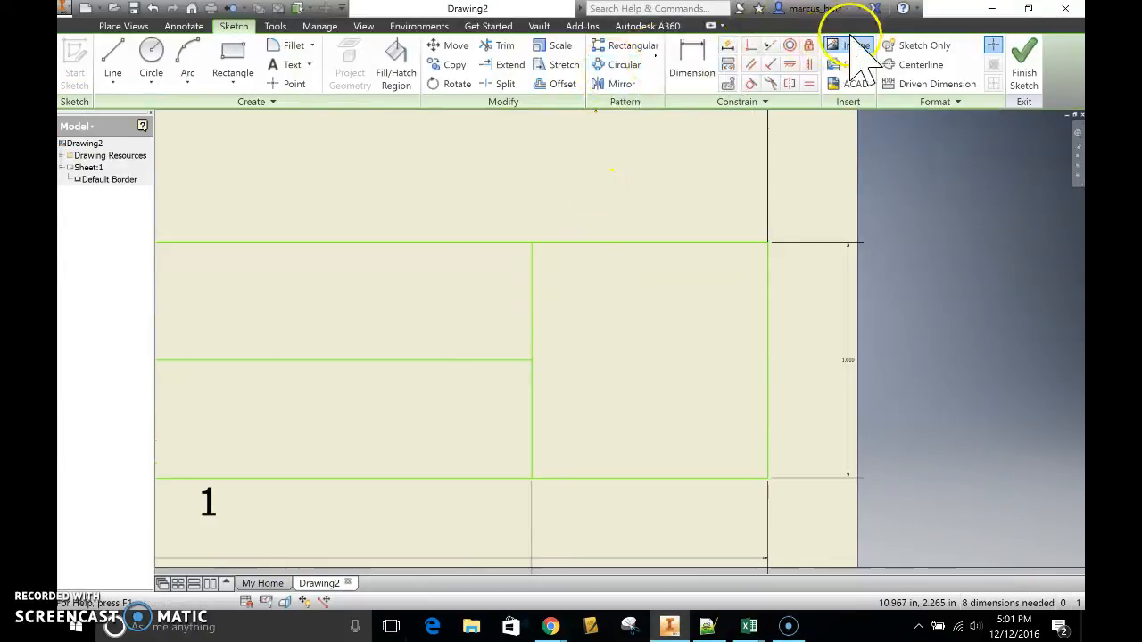
left_click(535, 244)
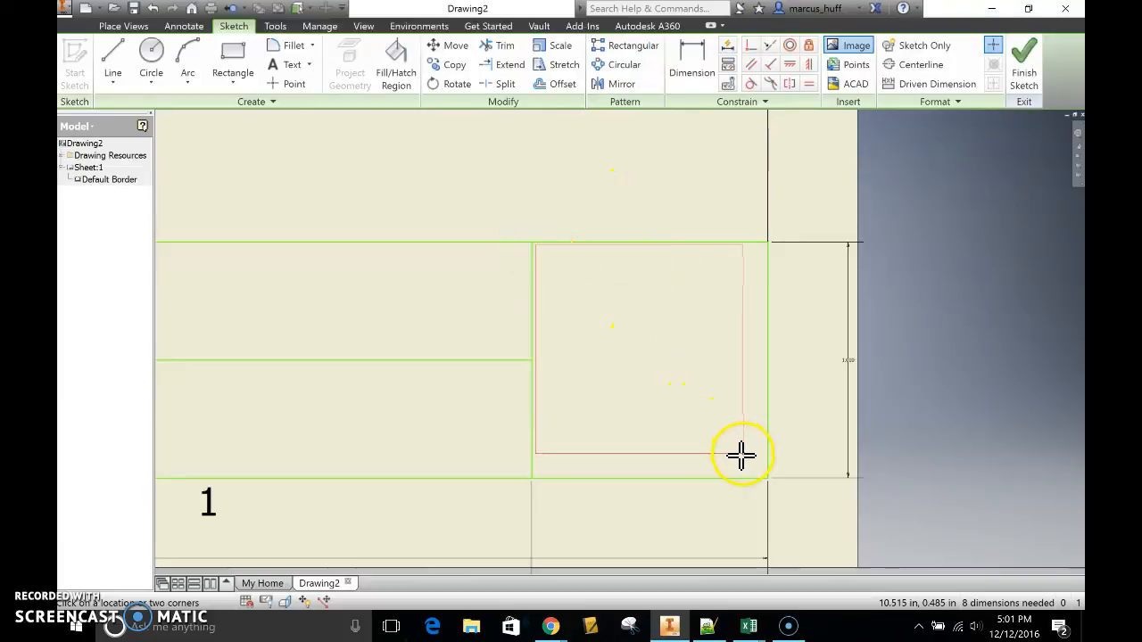
left_click(763, 476)
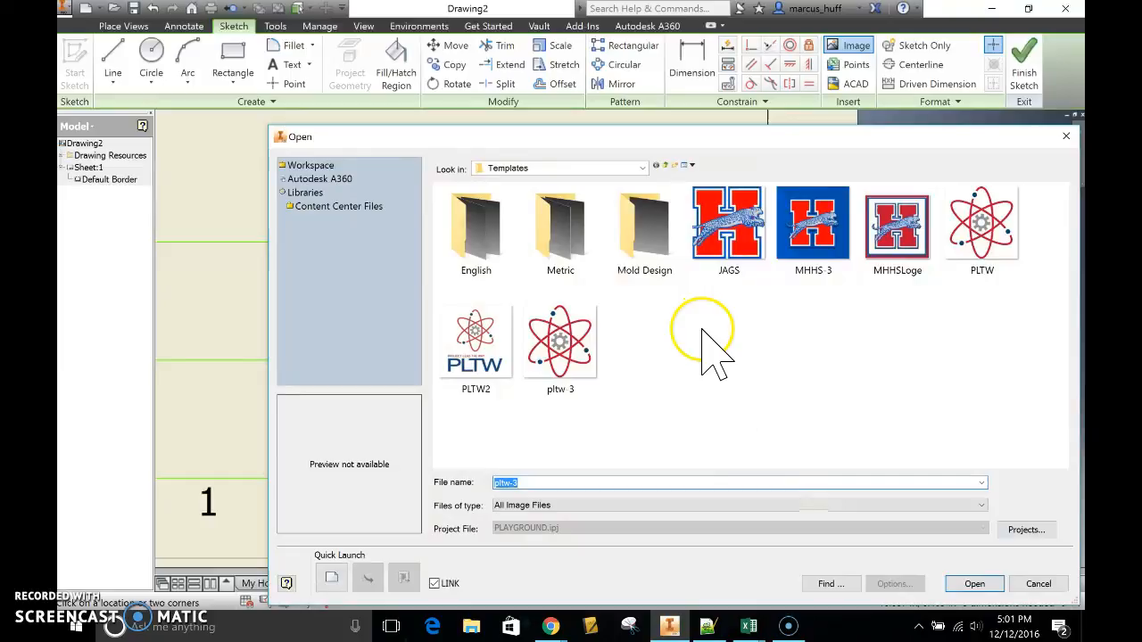
double_click(809, 236)
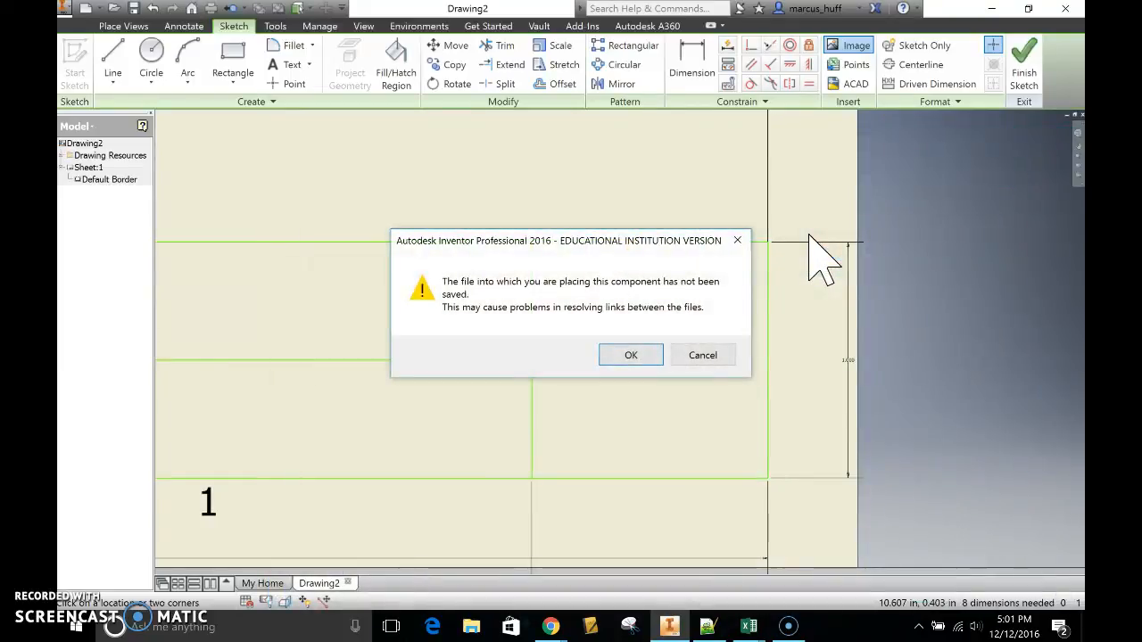
left_click(635, 355)
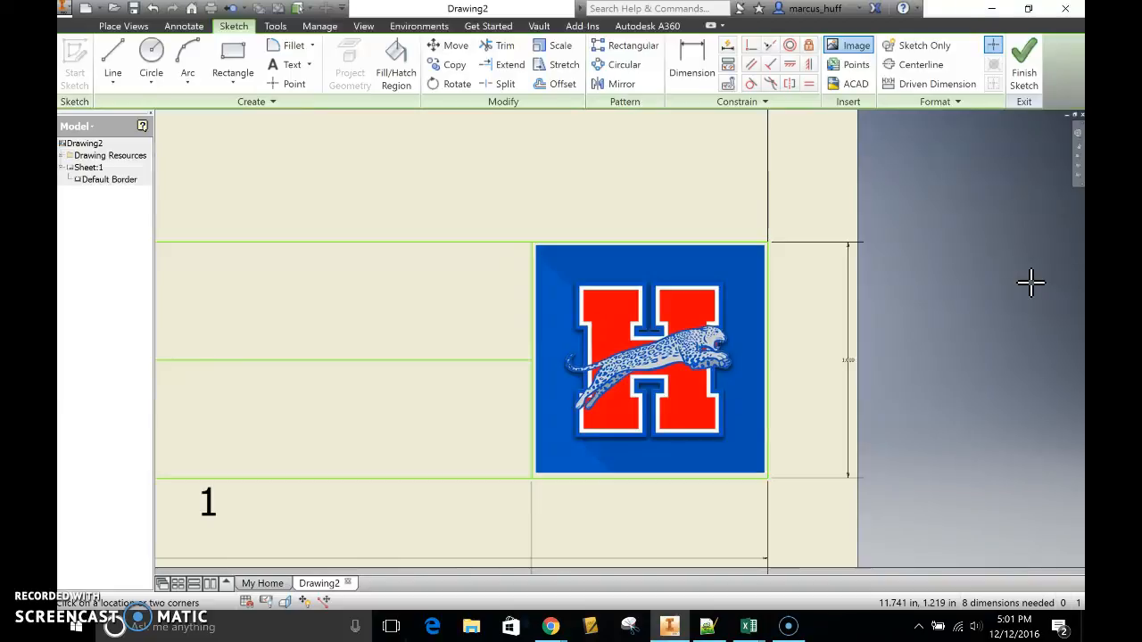
Span a text box across the lower title block cell directly beside the atom logo.
scroll(453, 339, "down", 2)
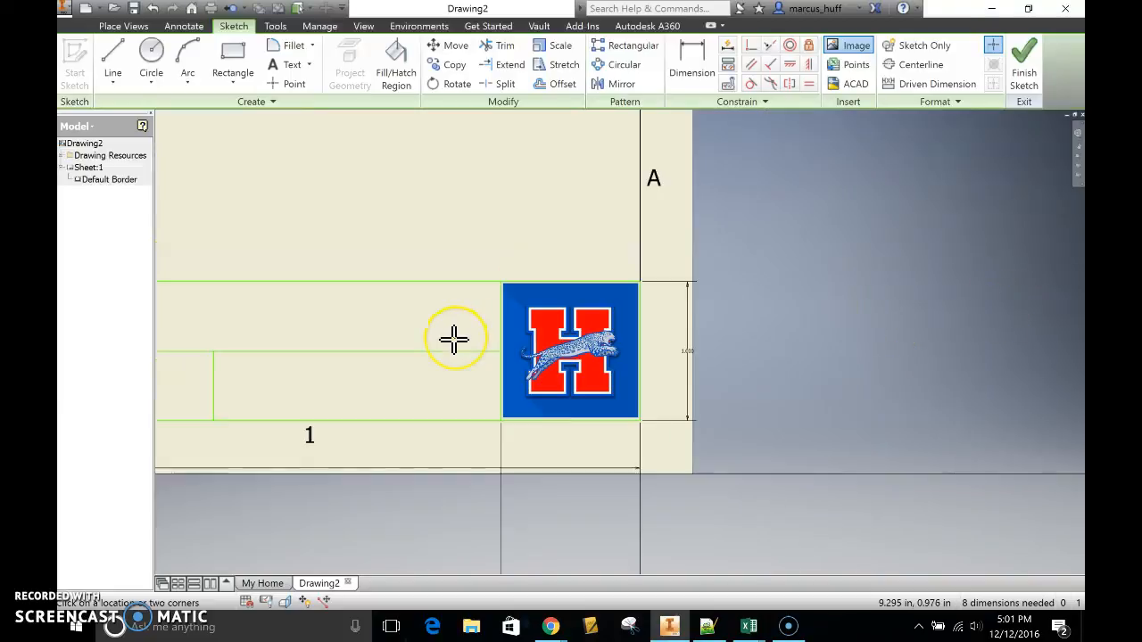
scroll(453, 339, "down", 1)
middle_click_drag(342, 205, 945, 216)
scroll(678, 348, "down", 2)
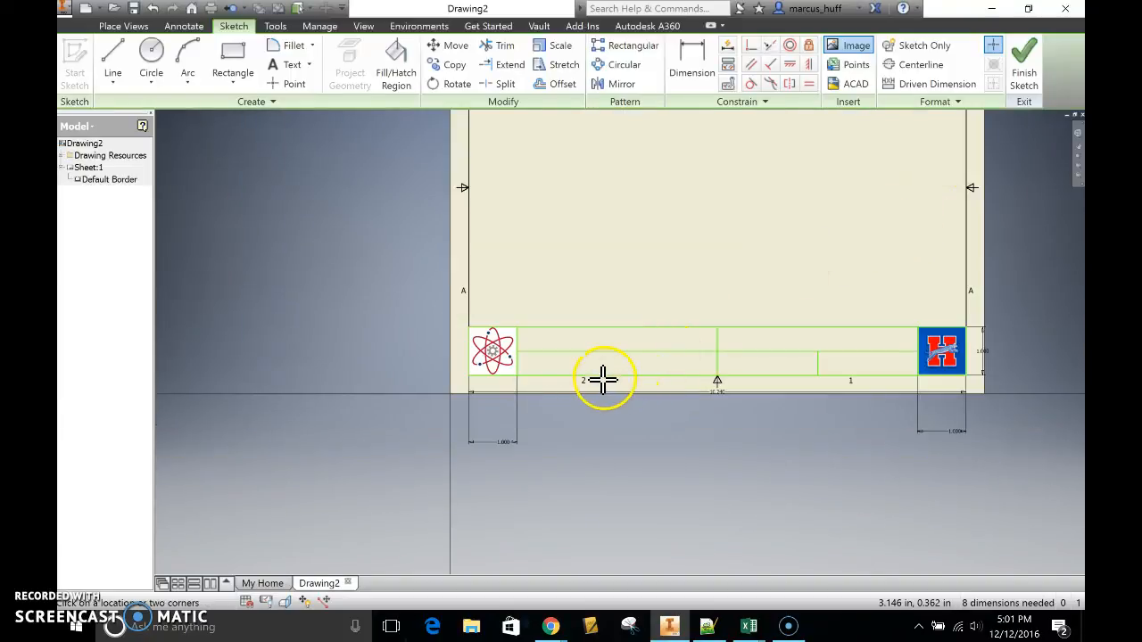
scroll(603, 376, "up", 3)
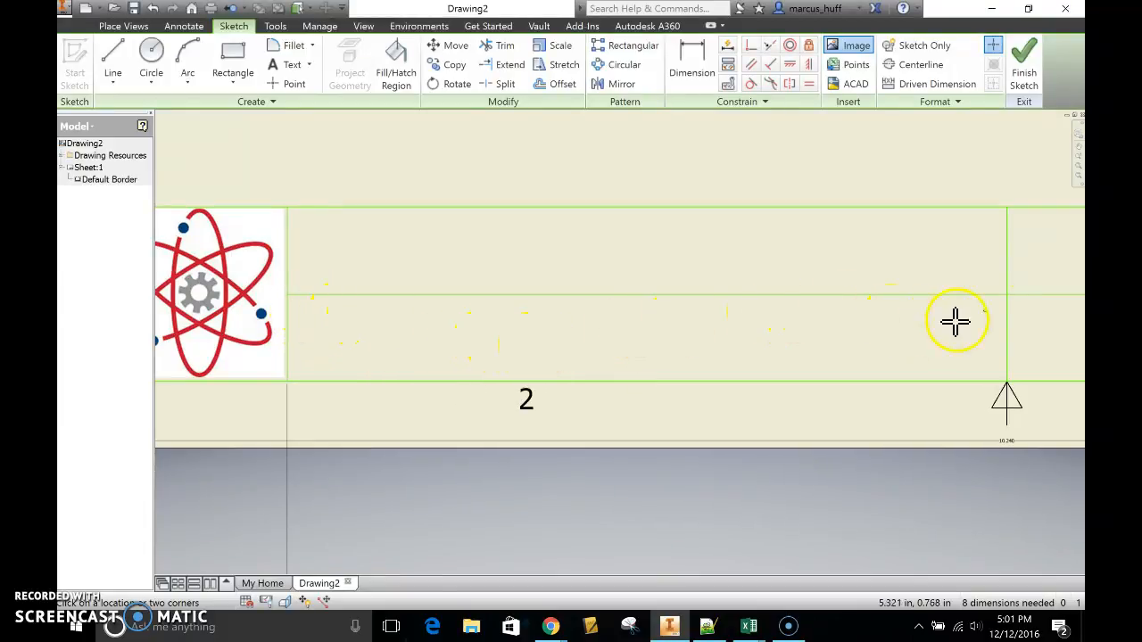
left_click(284, 65)
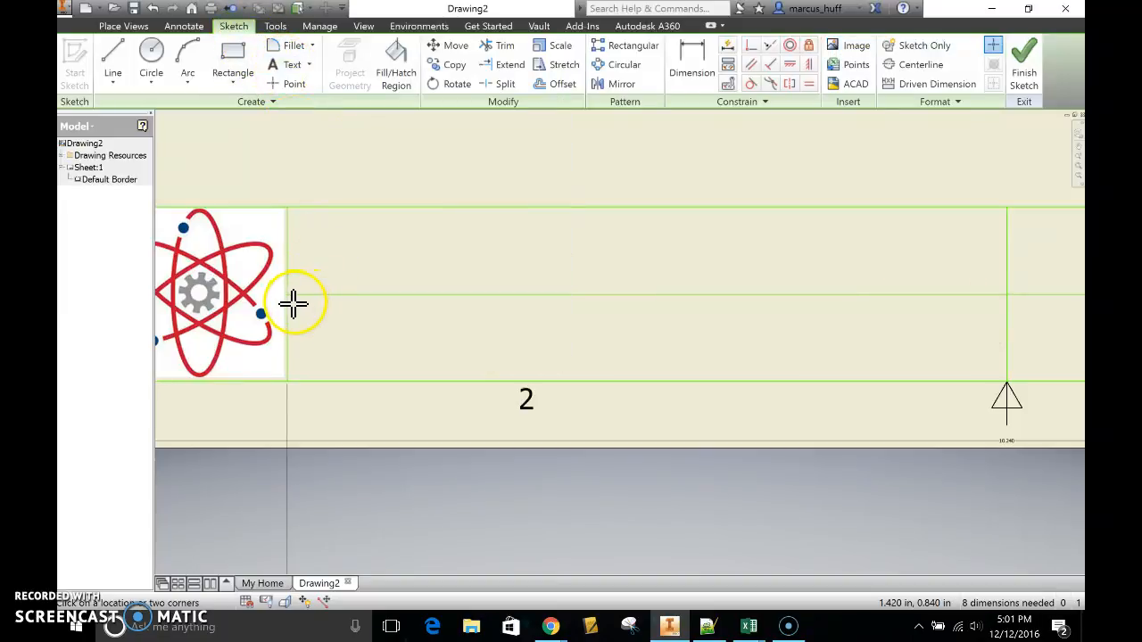
left_click_drag(291, 300, 1002, 382)
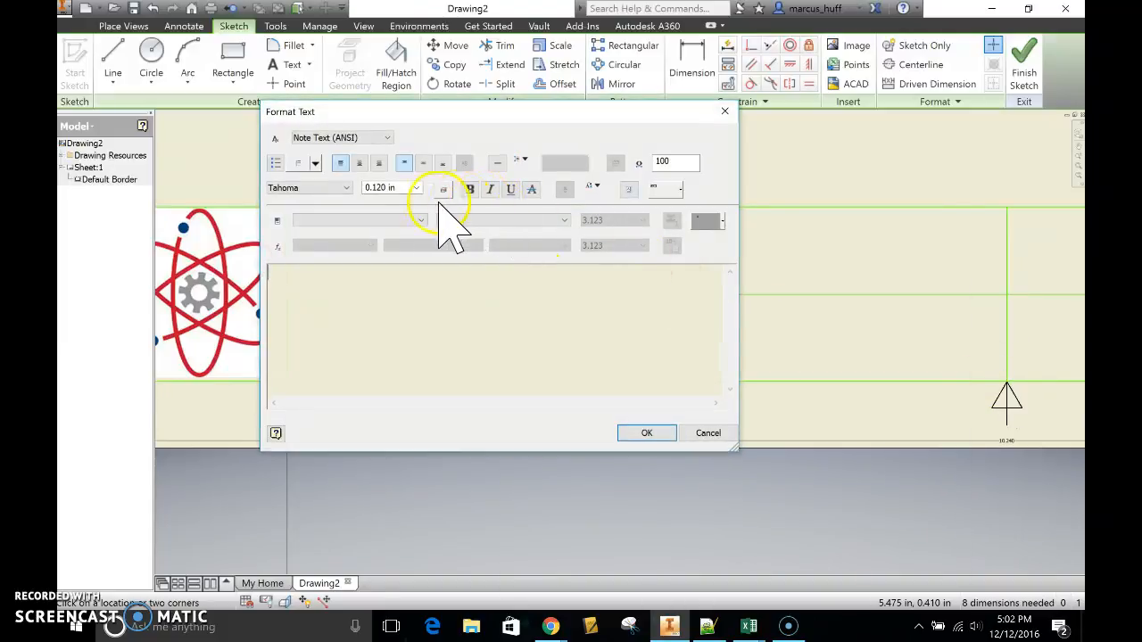
Set the text to center and middle justification with a height of 0.150 in.
left_click(360, 163)
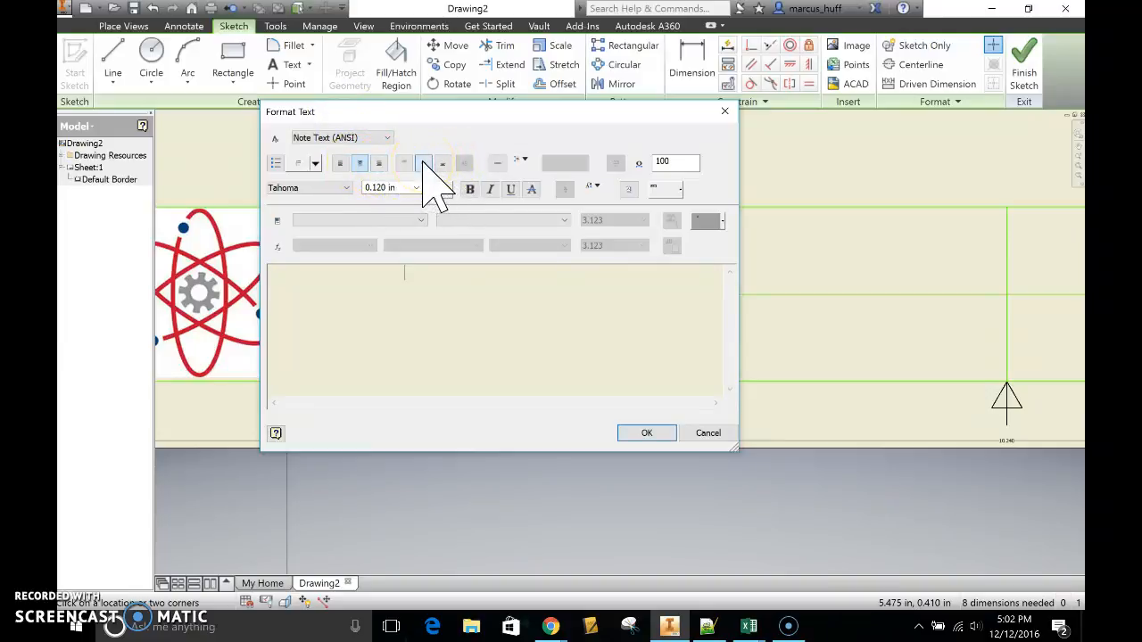
left_click(395, 188)
type(".15")
key("Return")
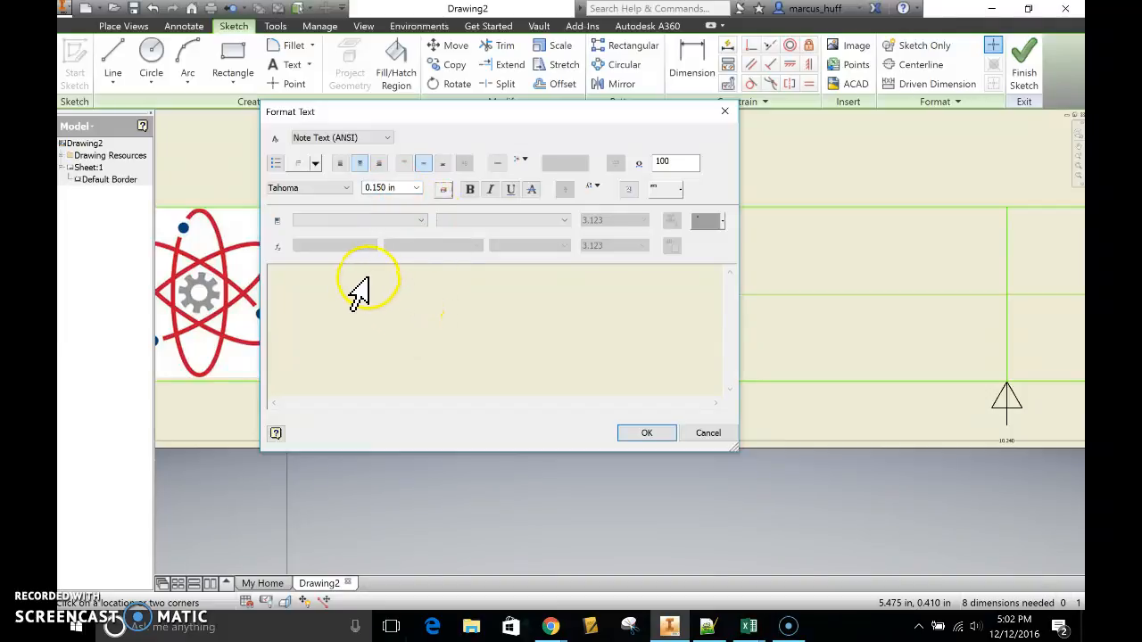
Enter MIDLOTHIAN HERITAGE HIGH SCHOOL as the text and place it in the cell.
left_click(471, 276)
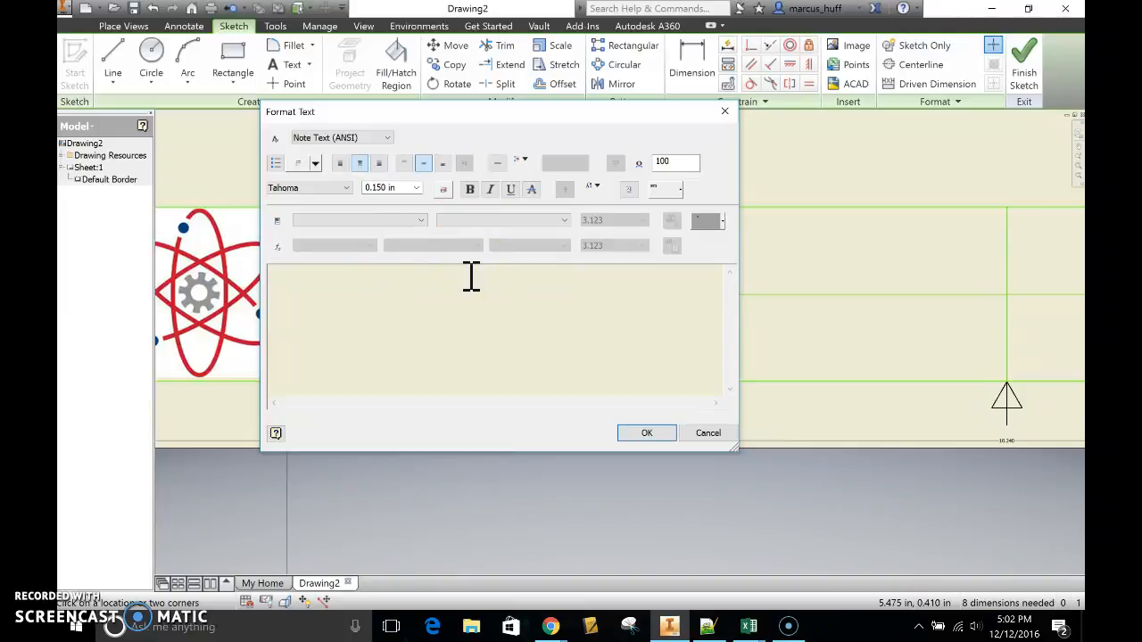
type("LOTHIA")
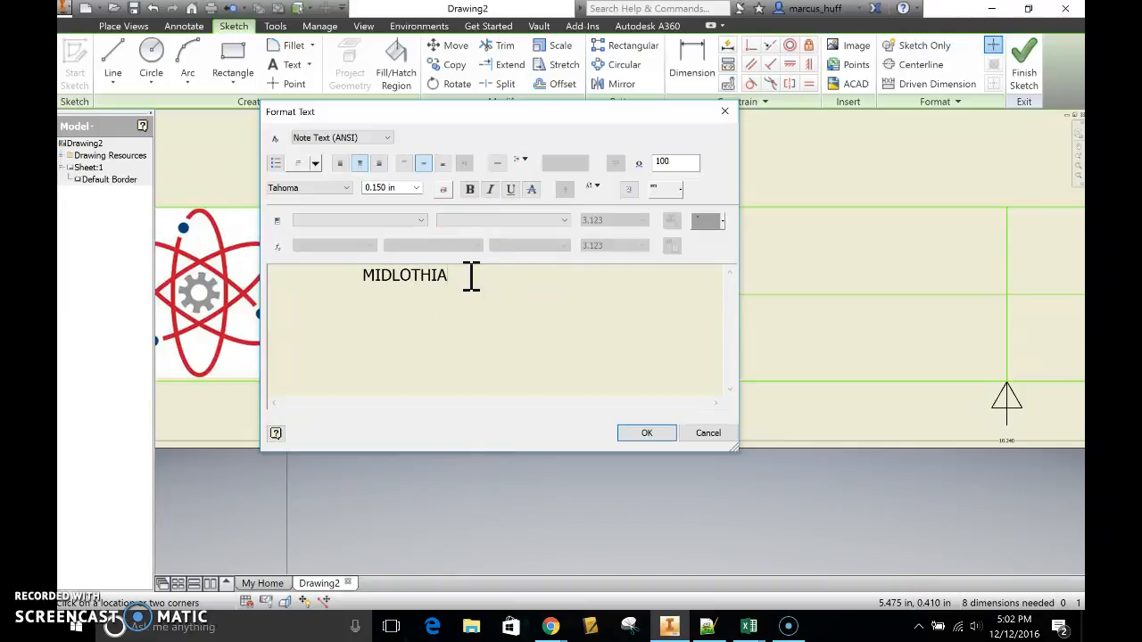
type("N HER")
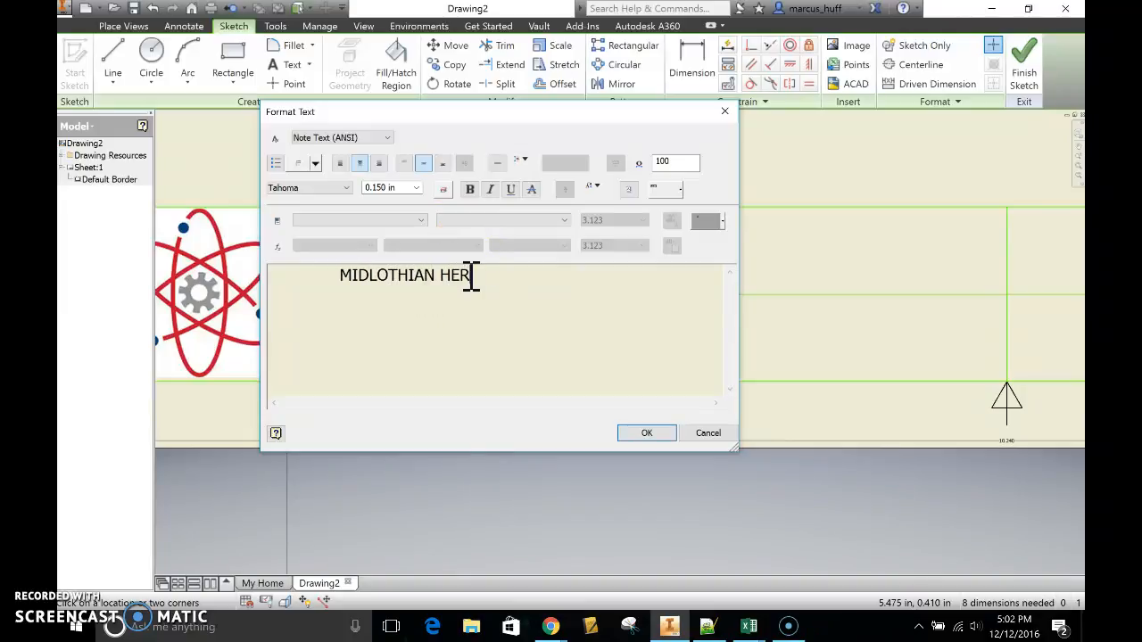
type("ITAGE HIGH SCHOOL")
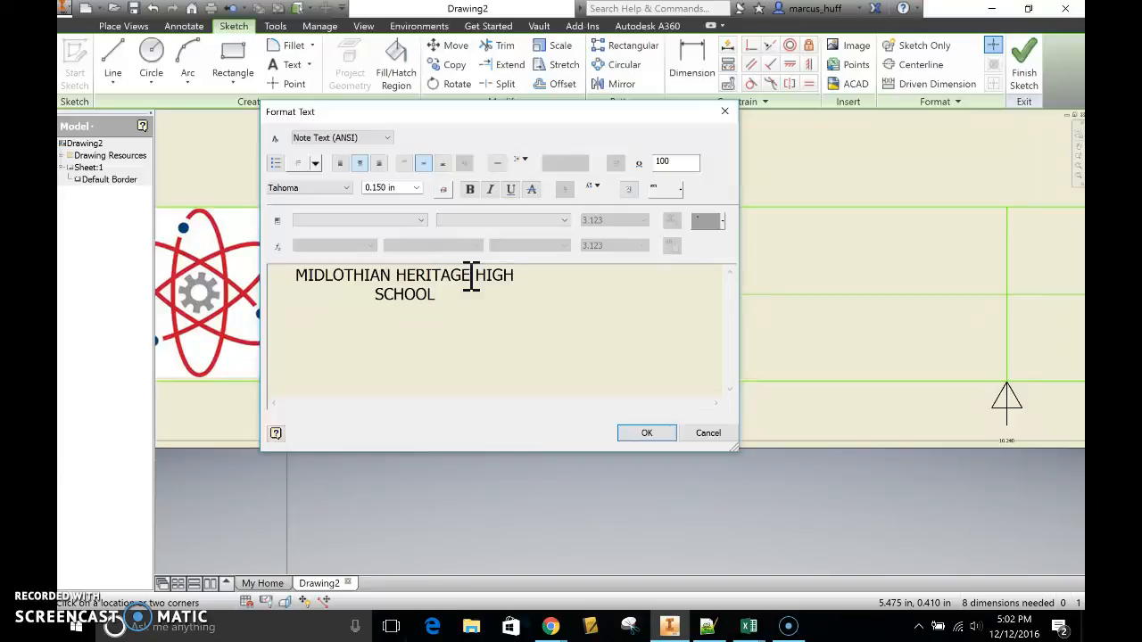
left_click(647, 435)
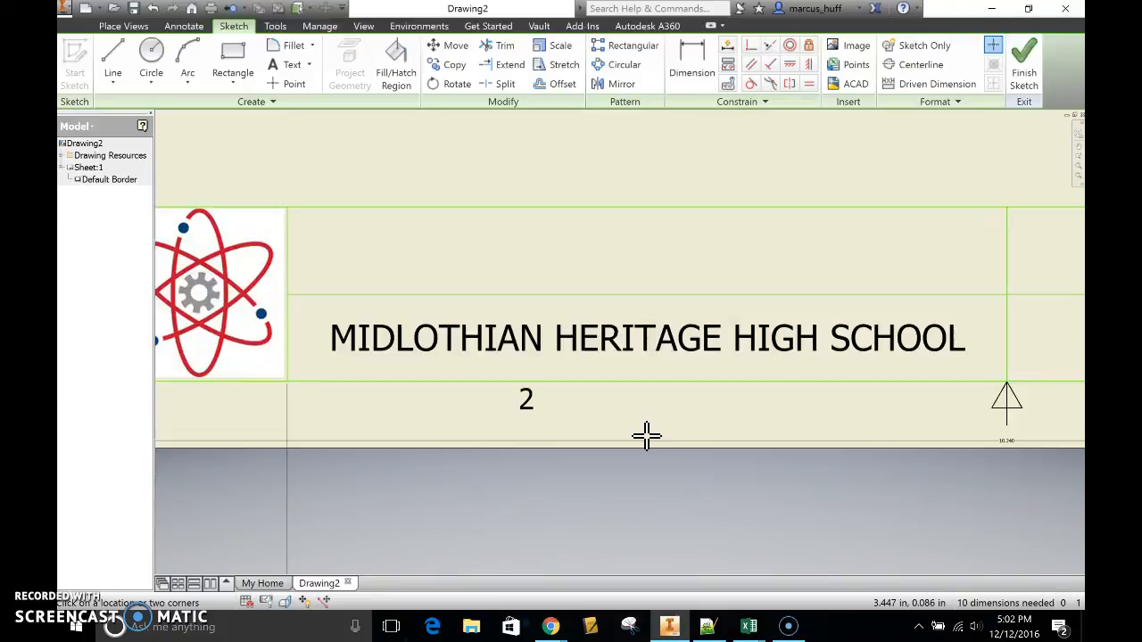
left_click(790, 64)
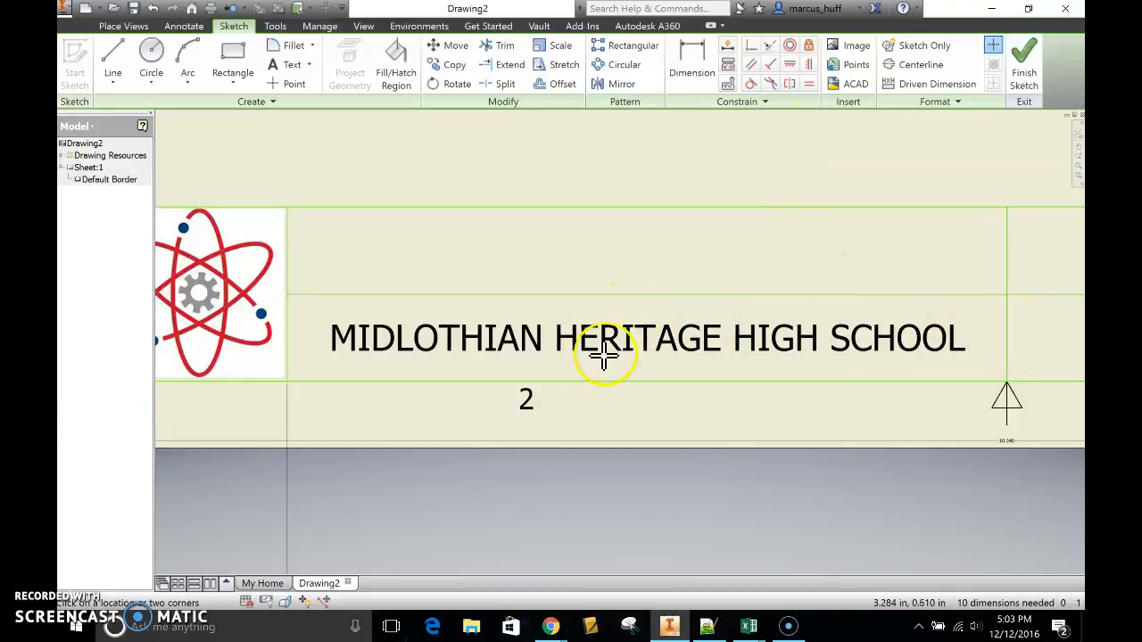
scroll(652, 342, "down", 2)
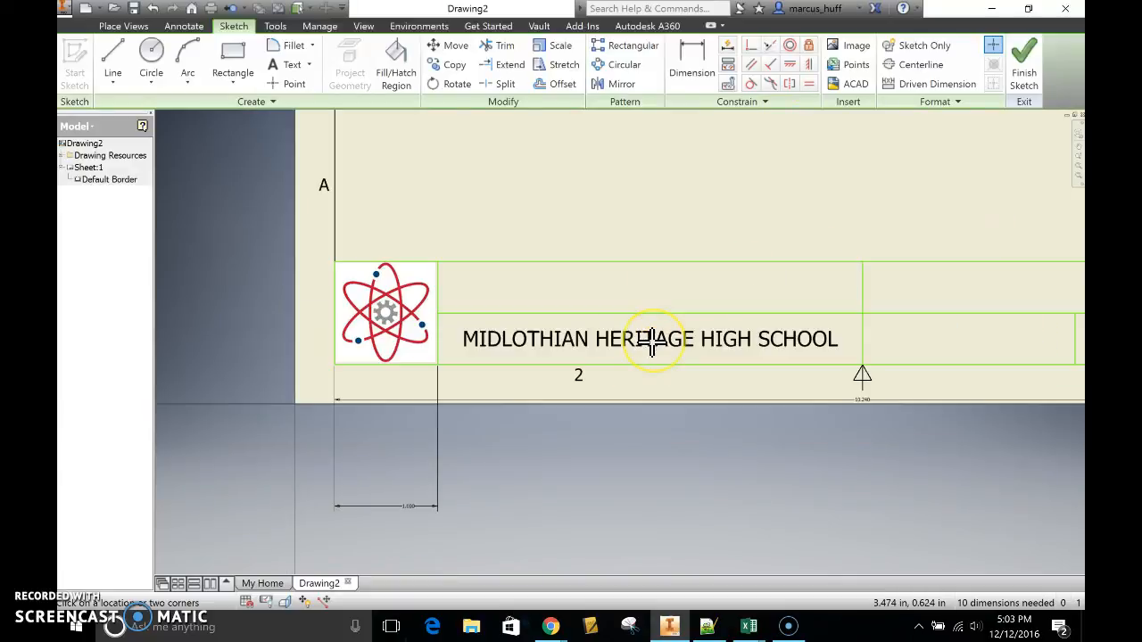
scroll(652, 342, "up", 3)
scroll(633, 337, "down", 2)
scroll(630, 333, "down", 4)
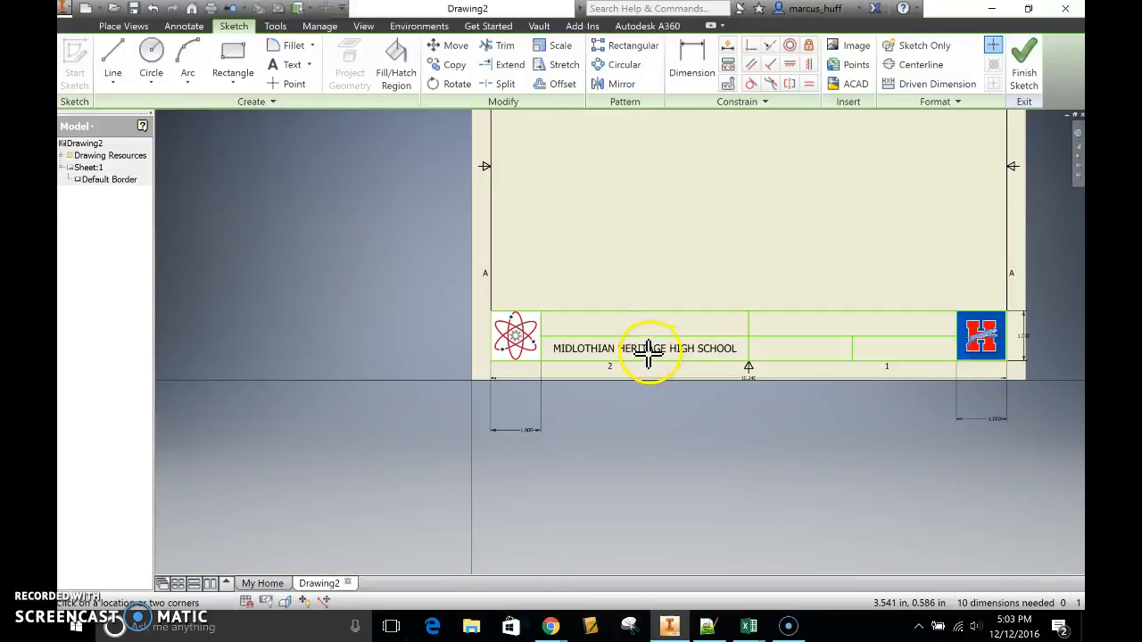
scroll(648, 353, "up", 4)
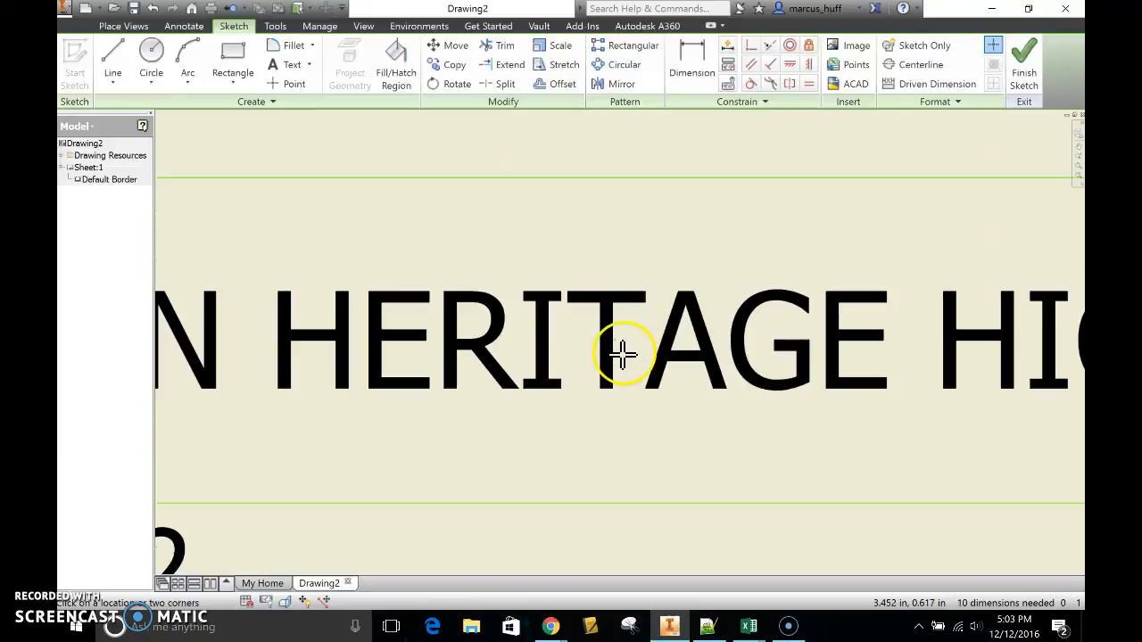
scroll(612, 344, "up", 6)
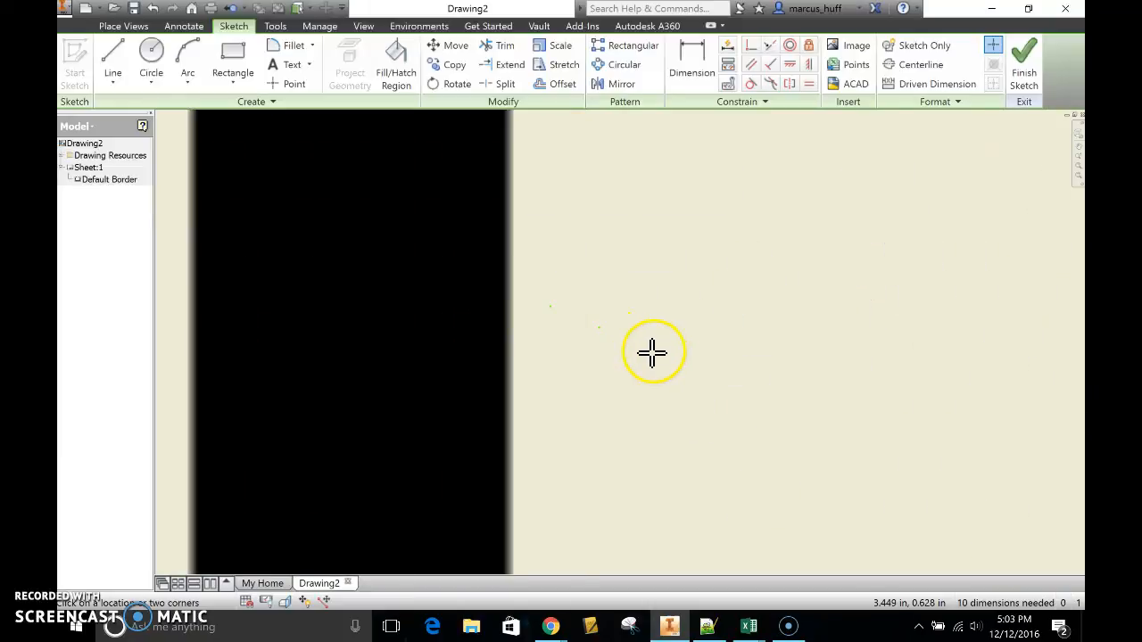
scroll(558, 312, "down", 3)
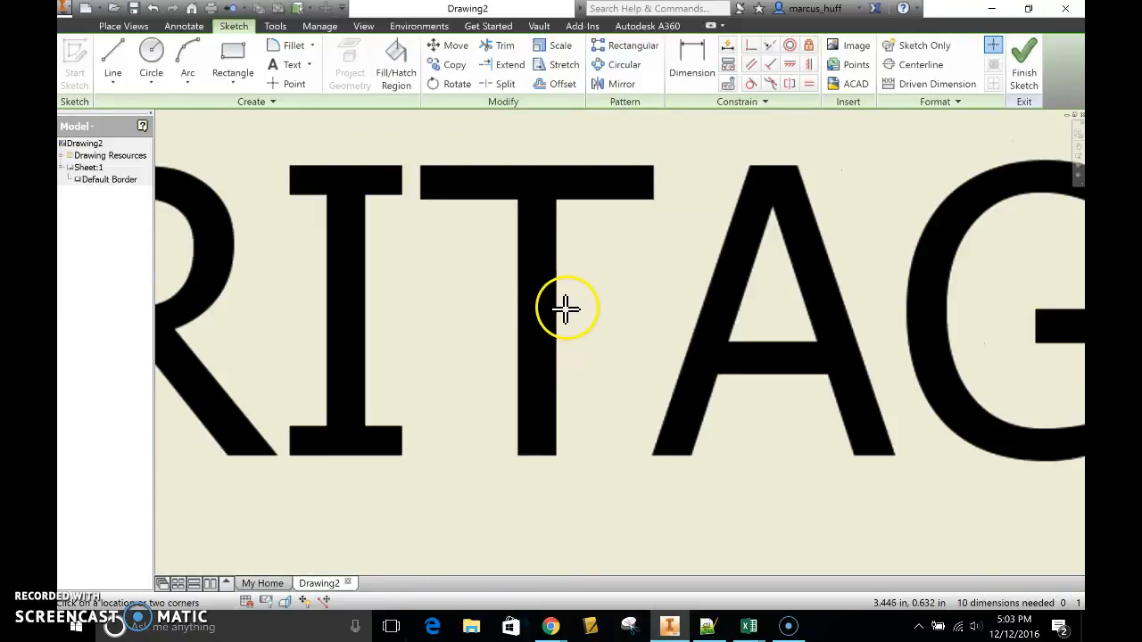
scroll(567, 310, "down", 4)
scroll(571, 311, "down", 2)
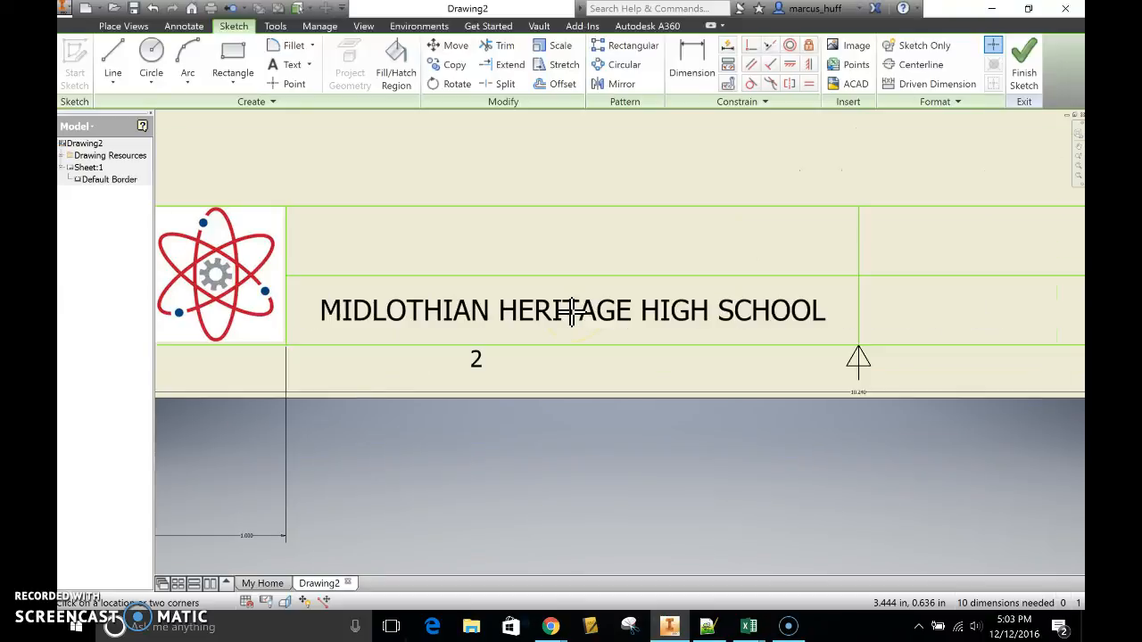
Center the school name in its cell with horizontal and vertical constraints to the midpoints of the cell's far side edge and upper edge.
left_click(789, 65)
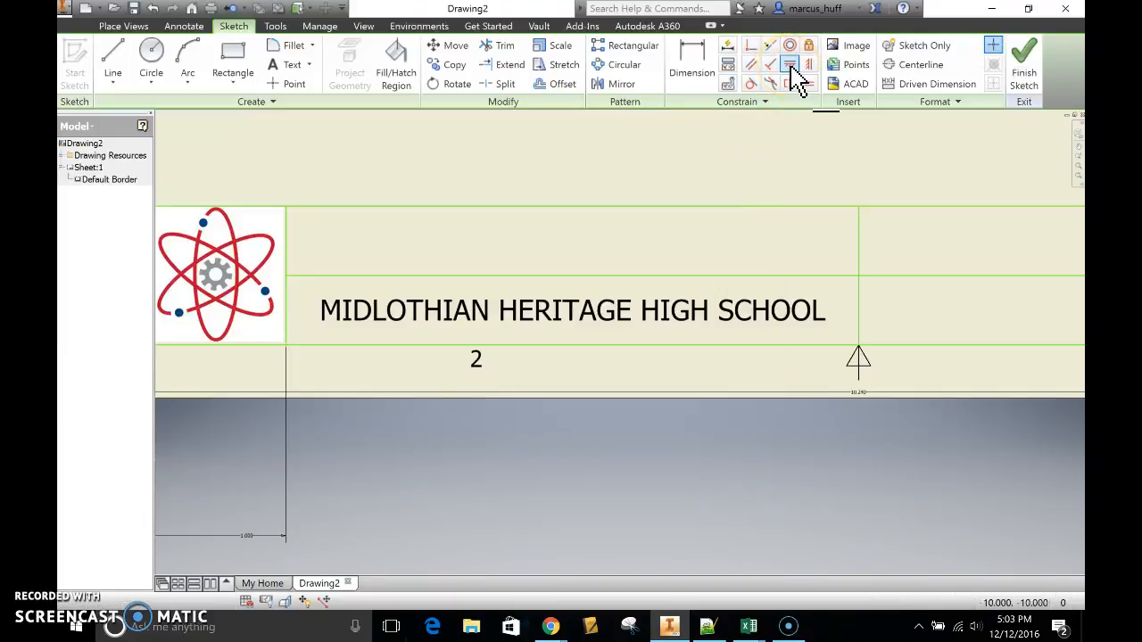
left_click(582, 326)
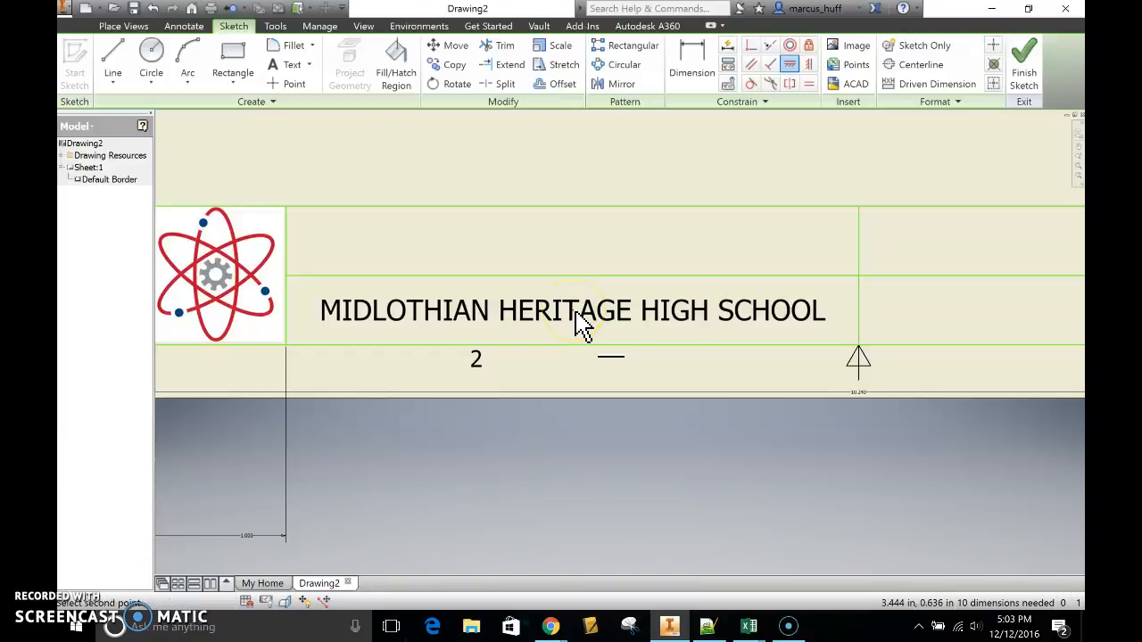
left_click(860, 312)
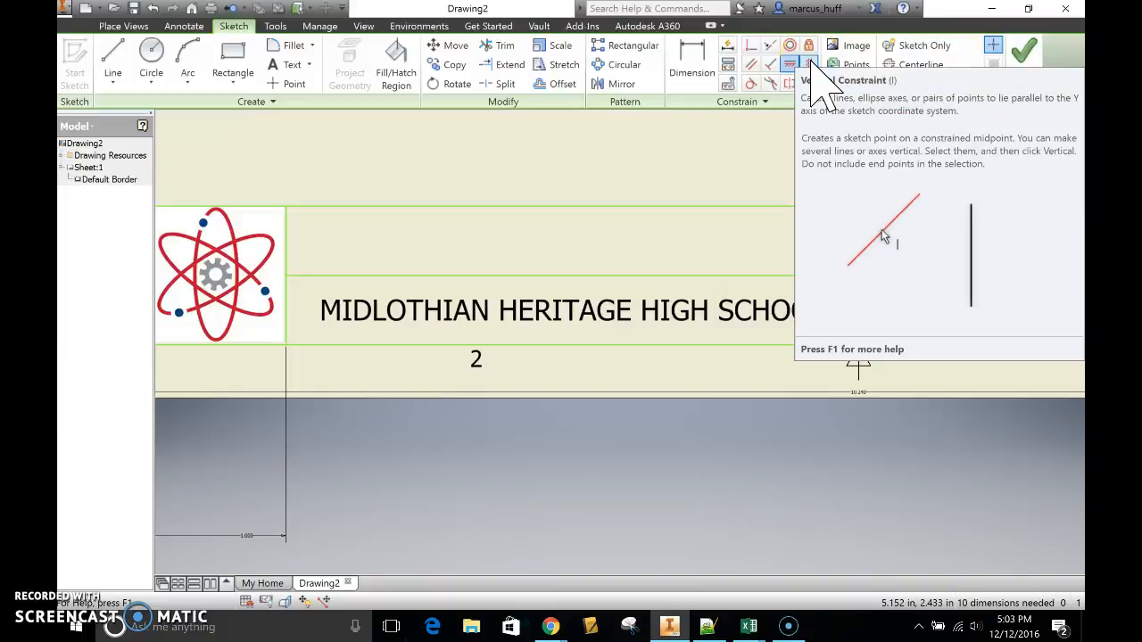
left_click(810, 65)
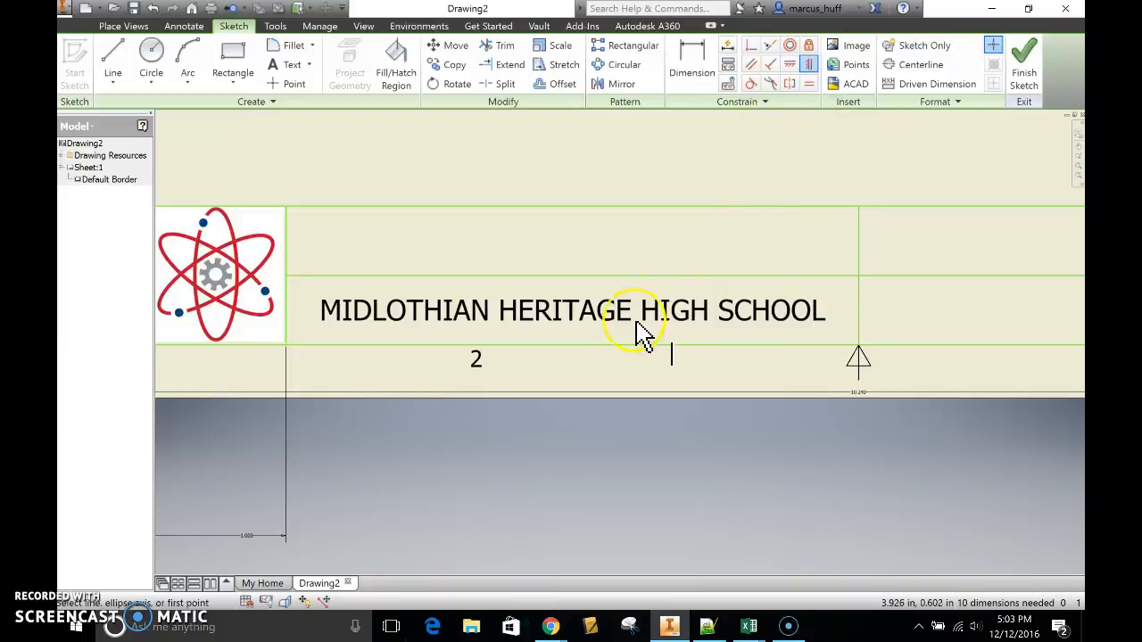
left_click(581, 327)
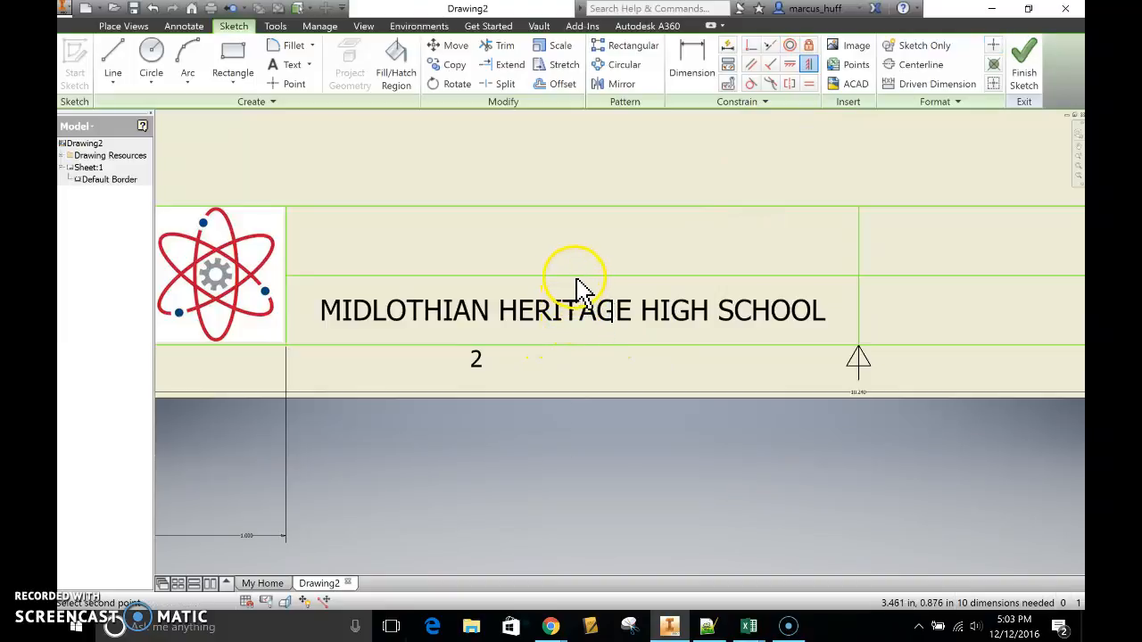
left_click(577, 286)
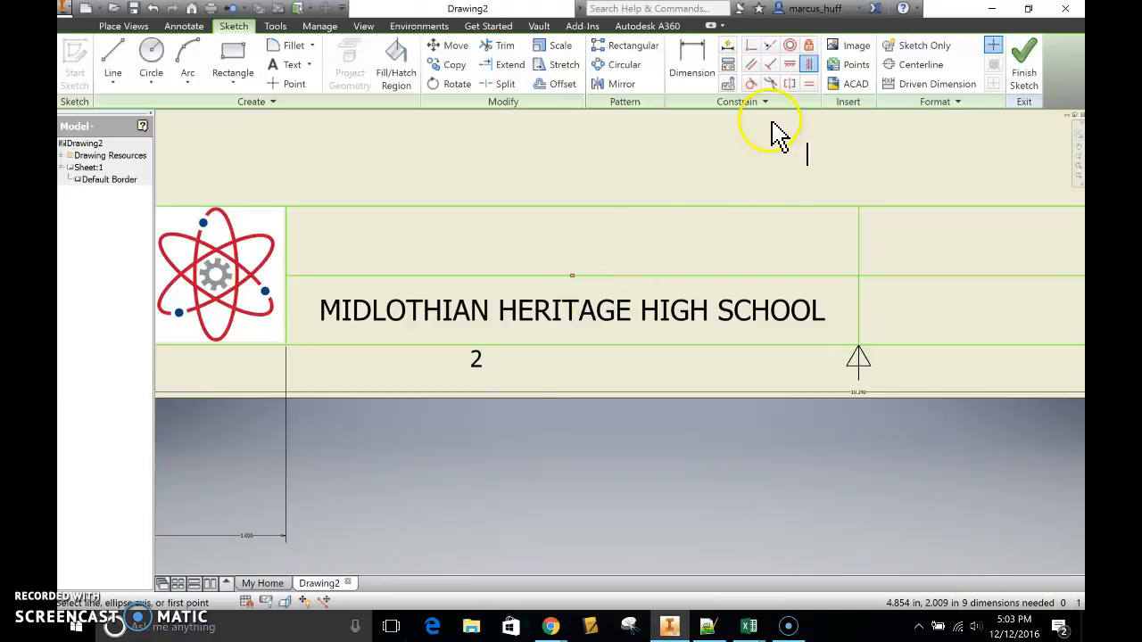
key("Escape")
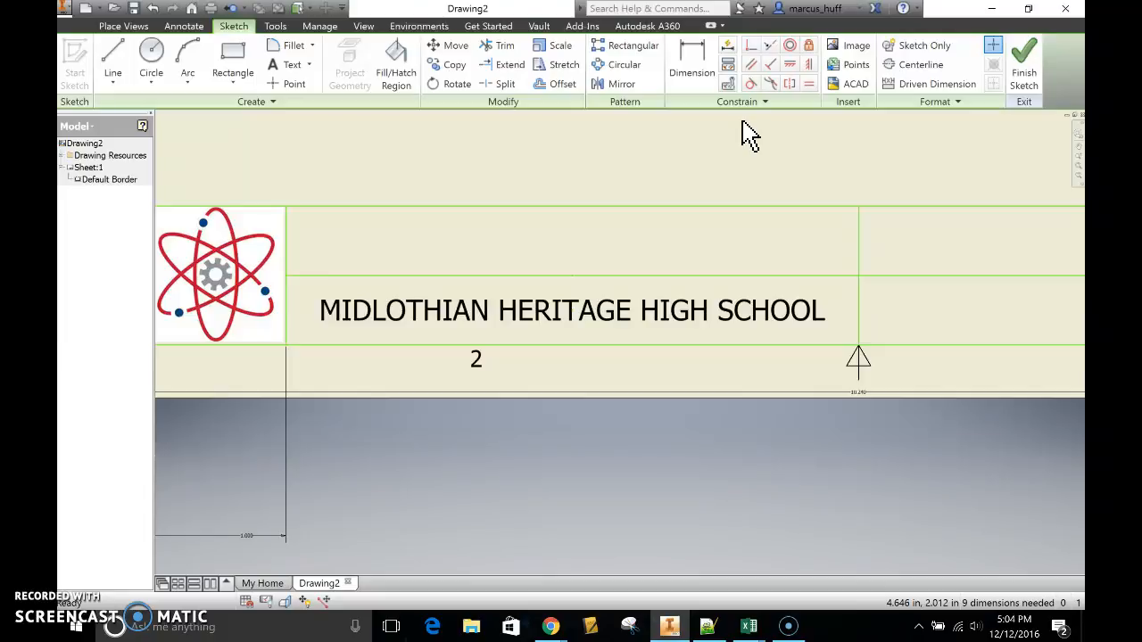
Span a text box across the cell above the school name, with center and middle justification and a height of 0.140 in.
left_click(292, 66)
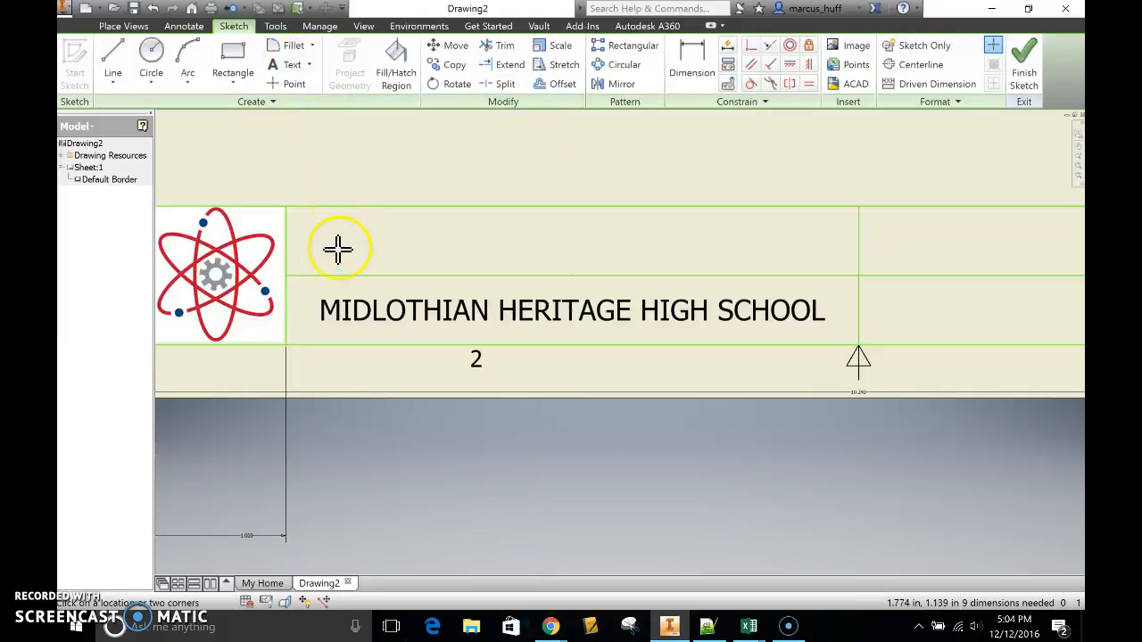
left_click(290, 209)
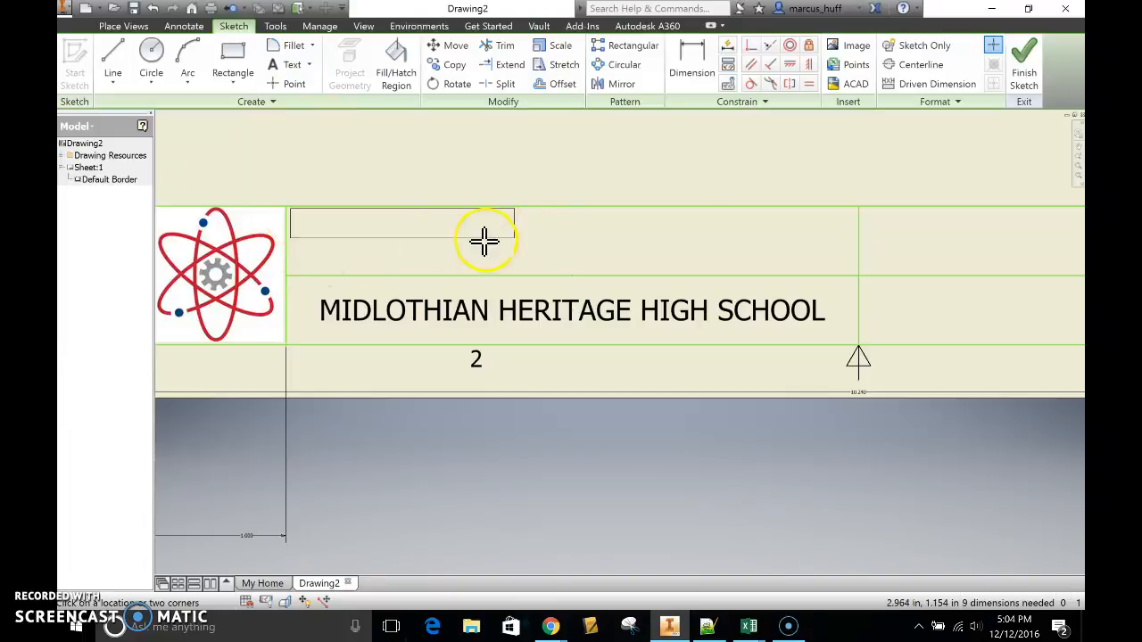
left_click(855, 273)
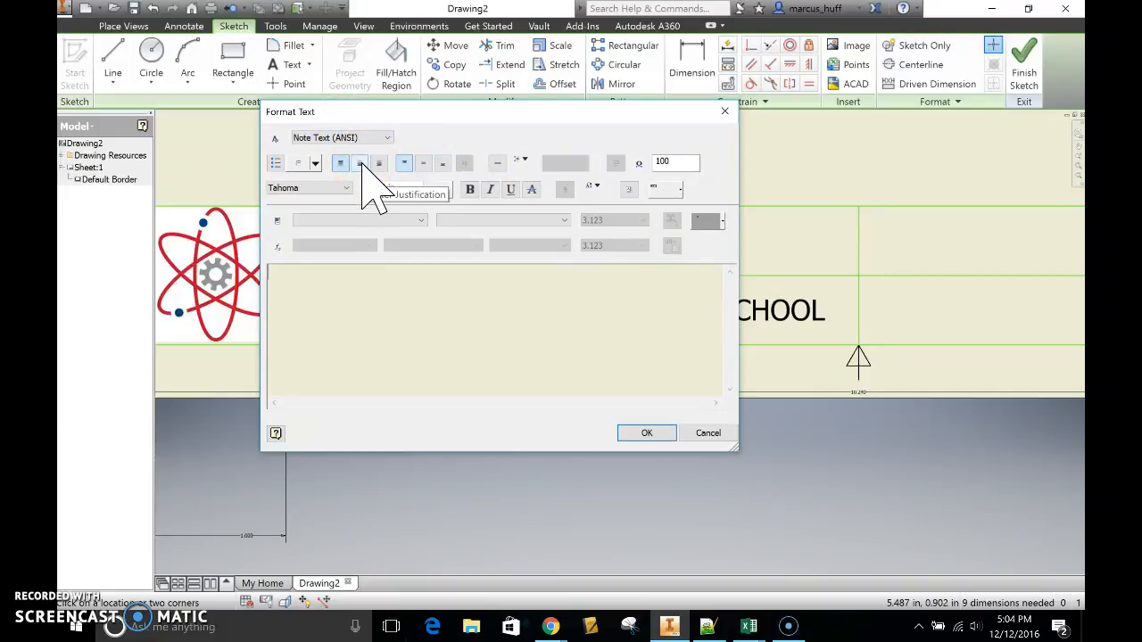
left_click(360, 163)
left_click(422, 164)
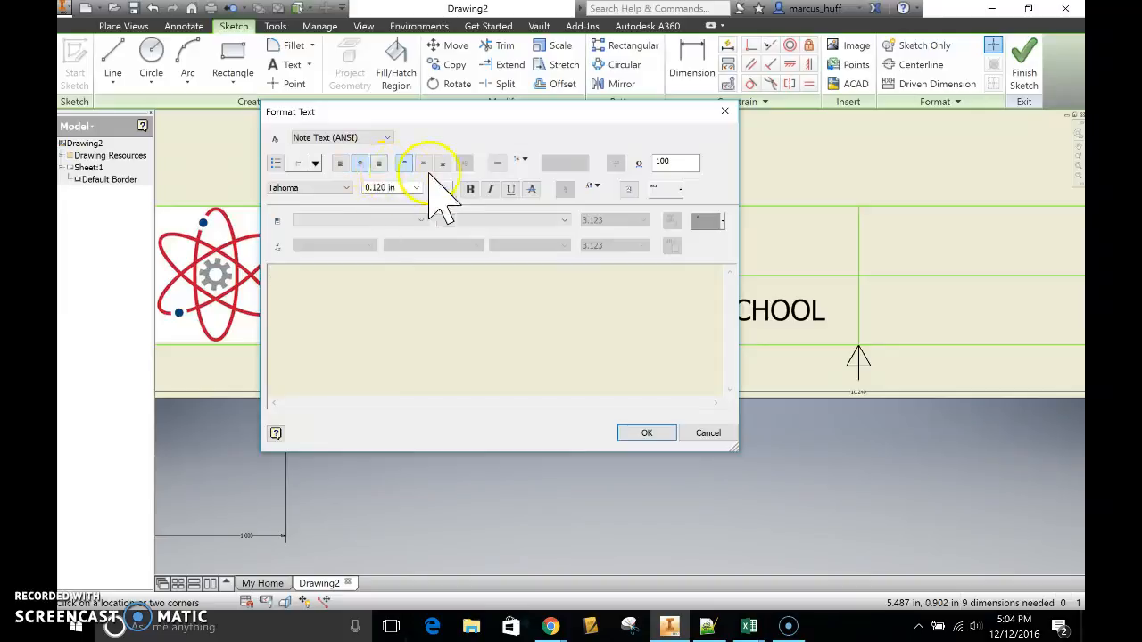
left_click(392, 188)
type(".14")
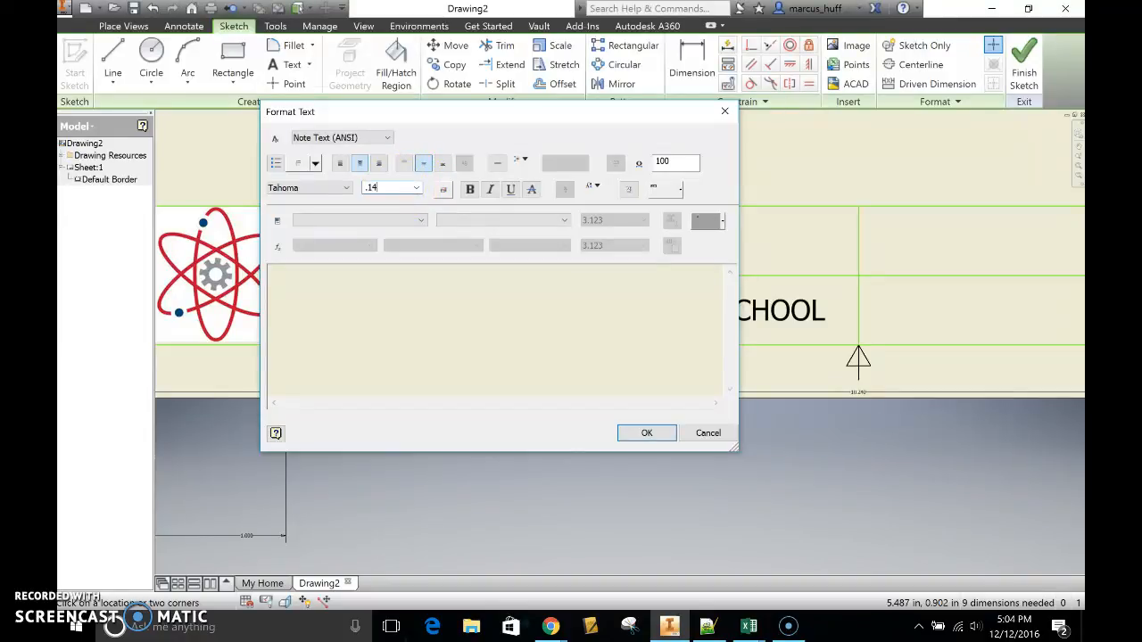
left_click(428, 309)
Insert the AUTHOR property from Properties - Model as the text and place it in the cell.
left_click(382, 223)
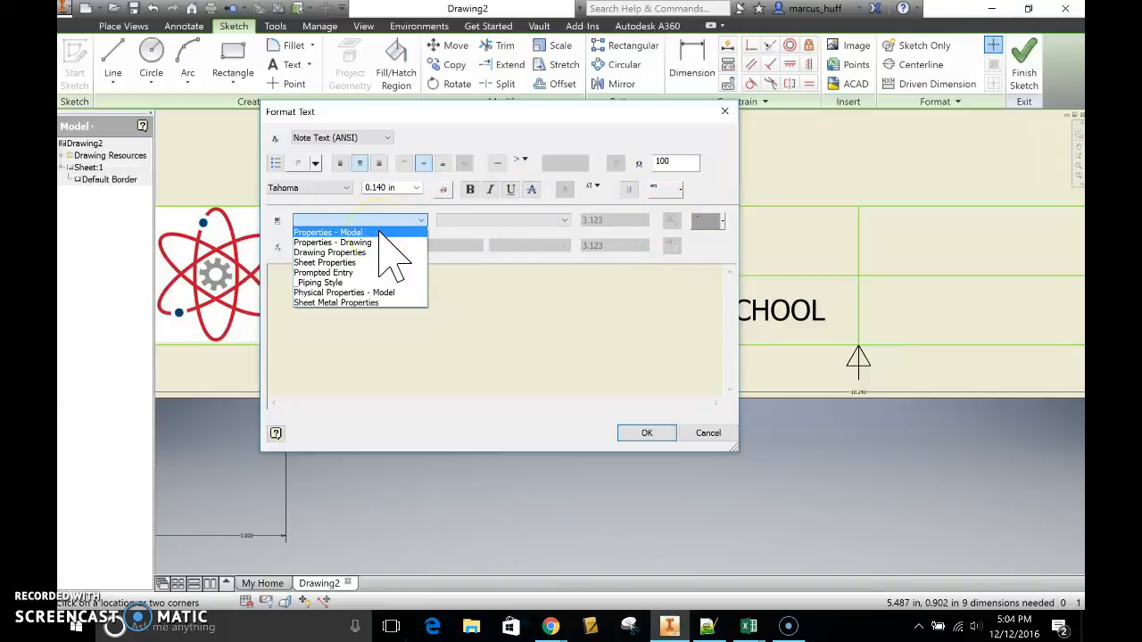
left_click(380, 232)
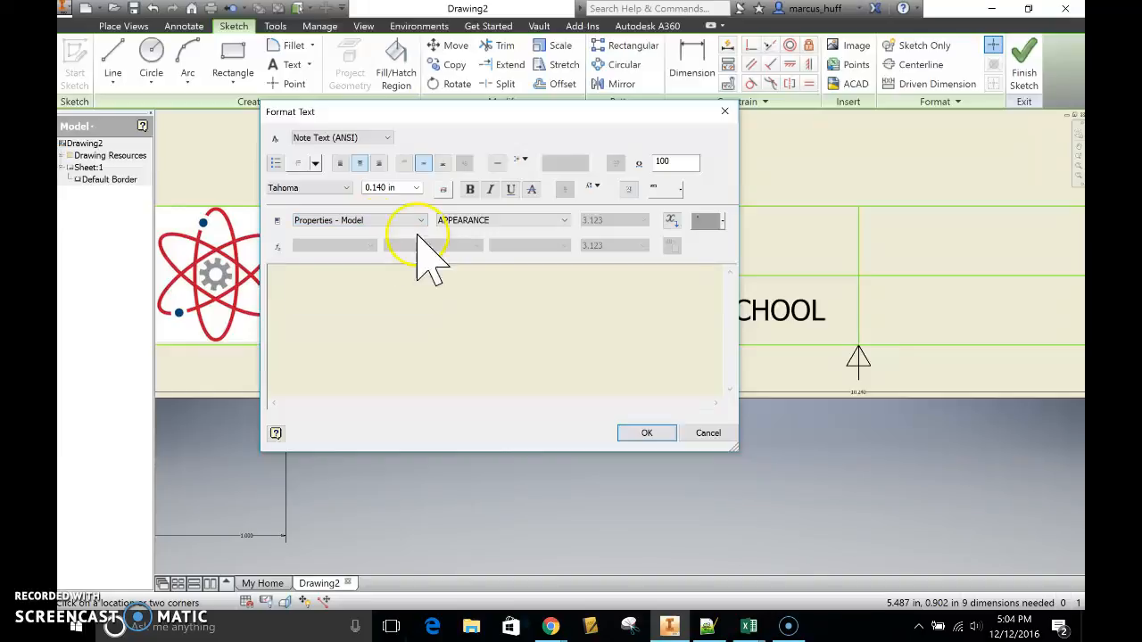
left_click(484, 223)
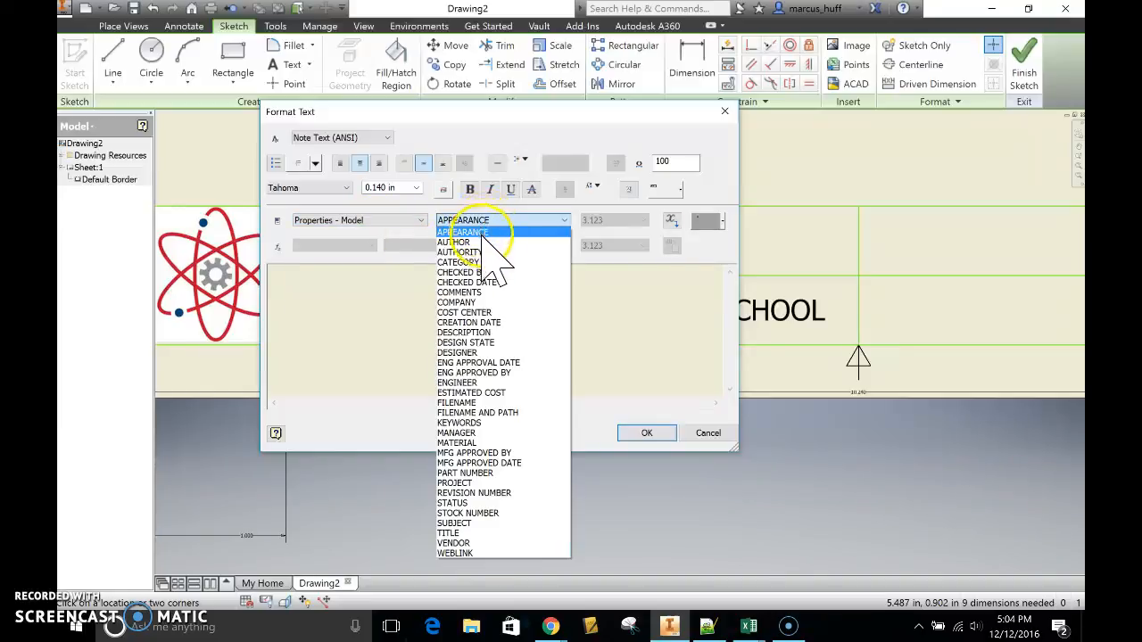
left_click(487, 243)
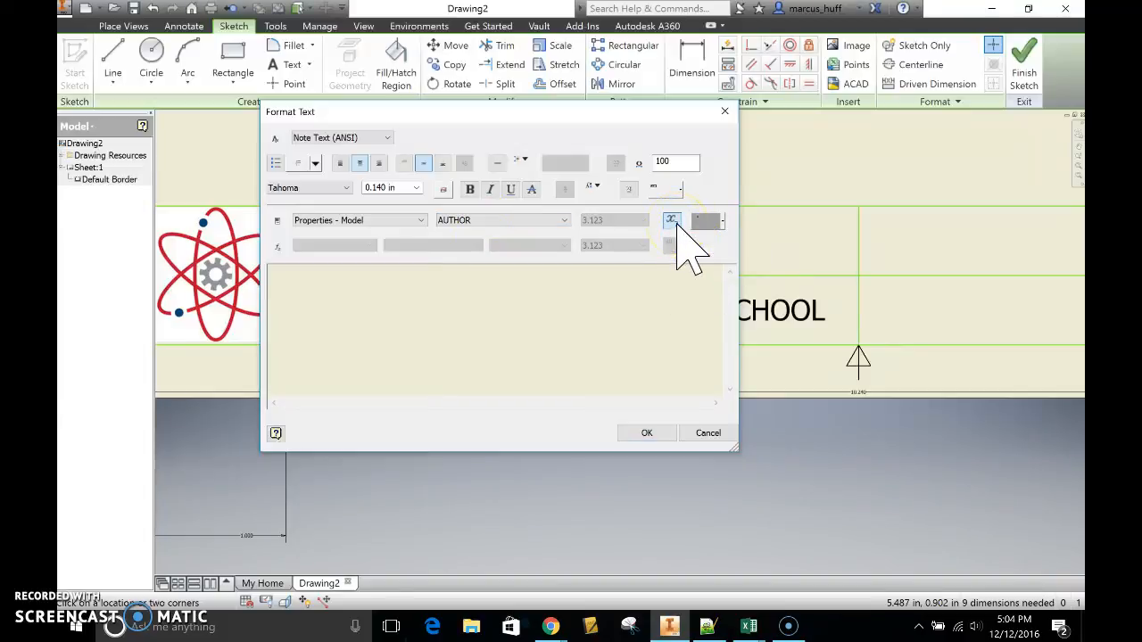
left_click(673, 222)
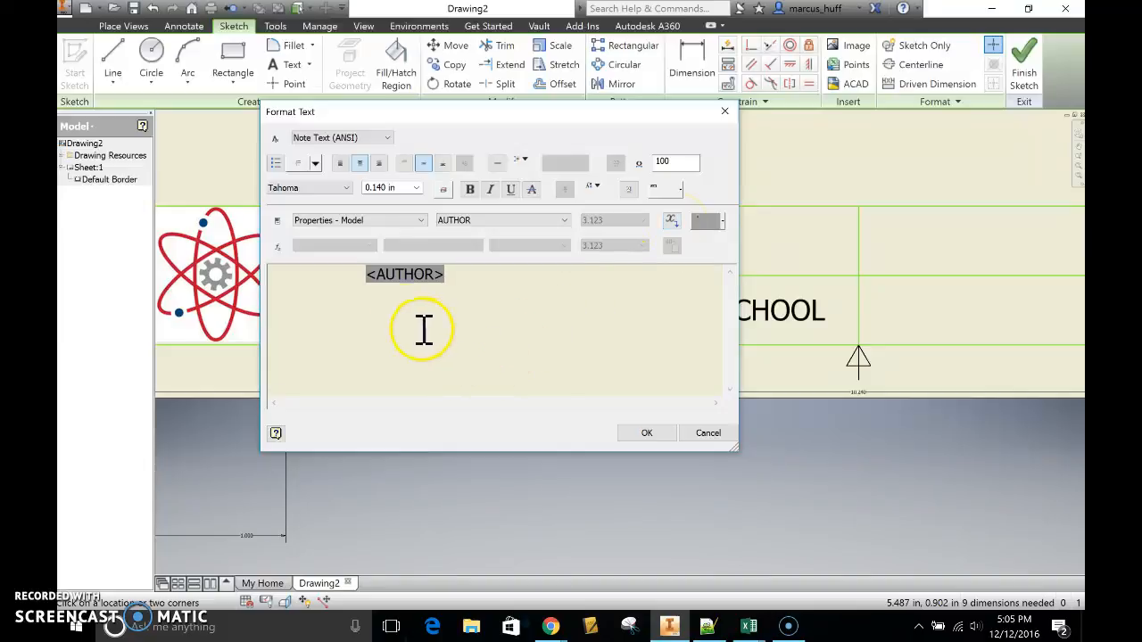
left_click(646, 434)
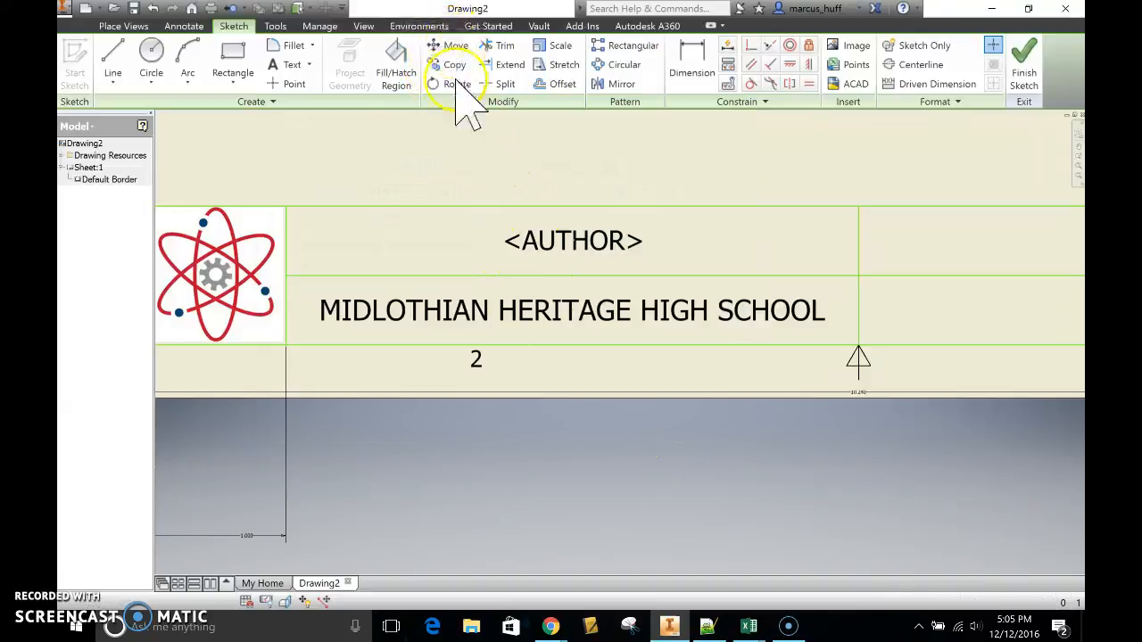
left_click(453, 45)
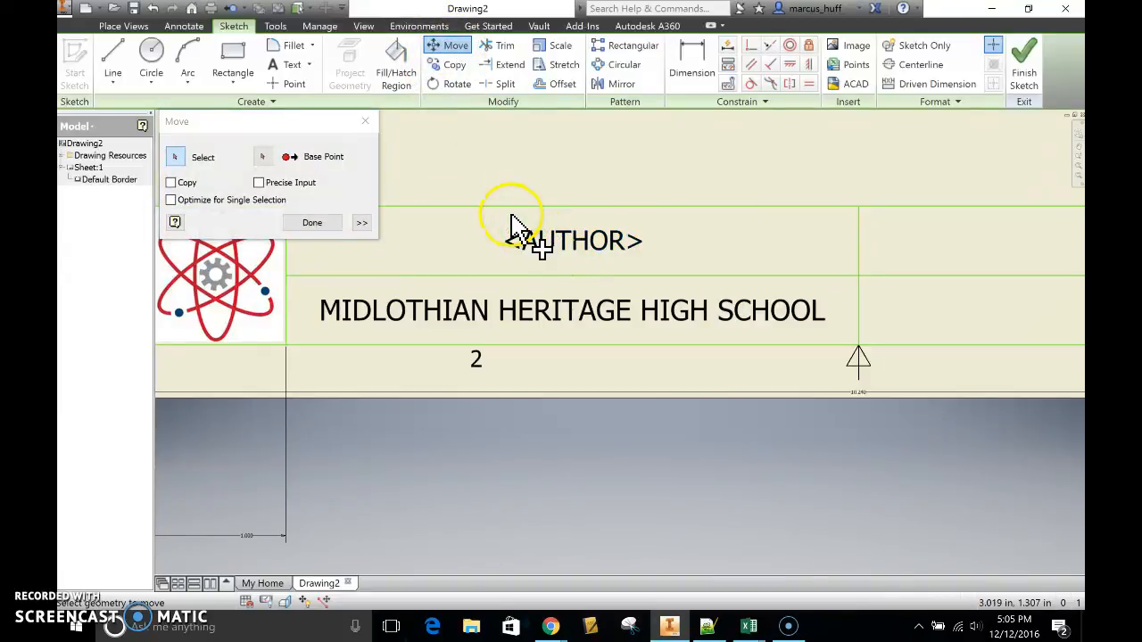
left_click(539, 243)
key("Escape")
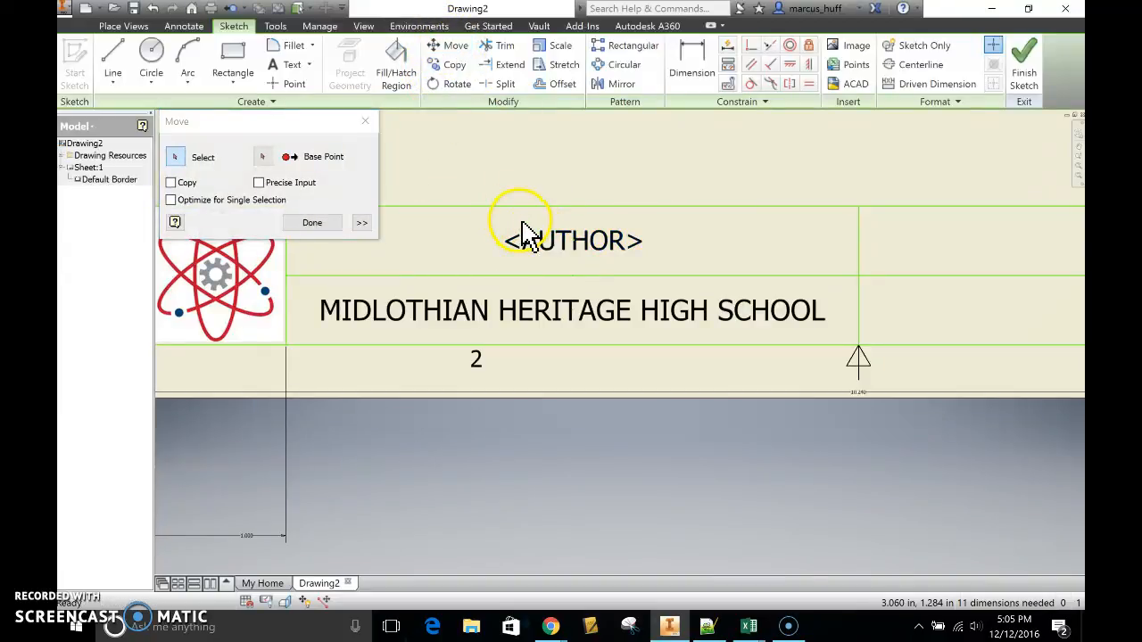
Shift the AUTHOR text off center, and constrain its midpoint horizontally to the cell's side edge midpoint and vertically to the upper edge midpoint.
left_click_drag(559, 241, 481, 228)
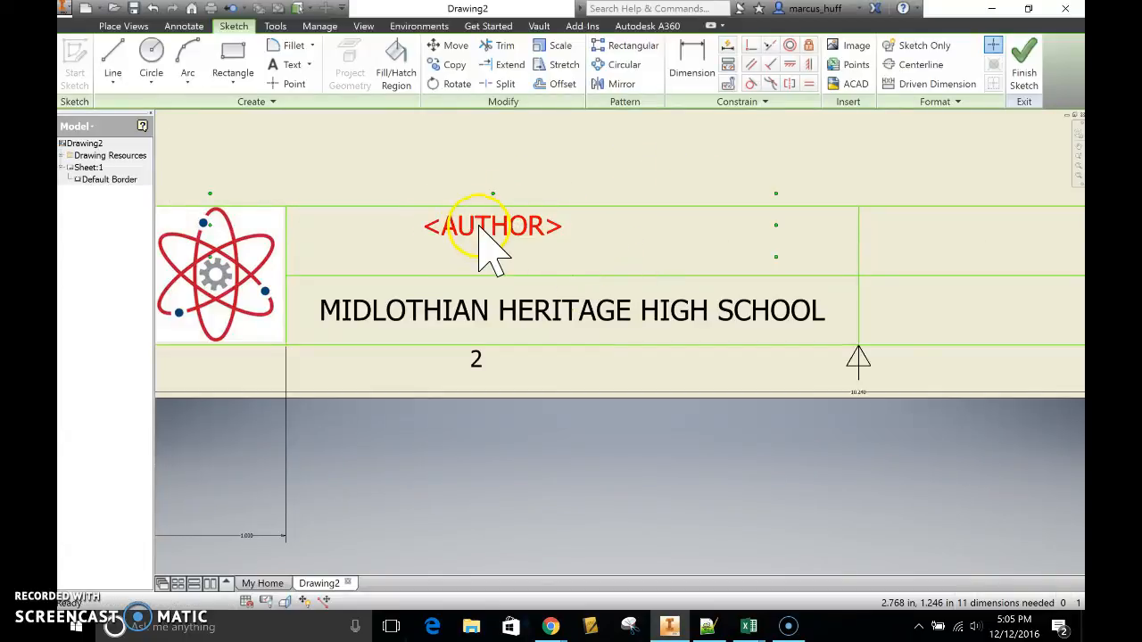
left_click(790, 65)
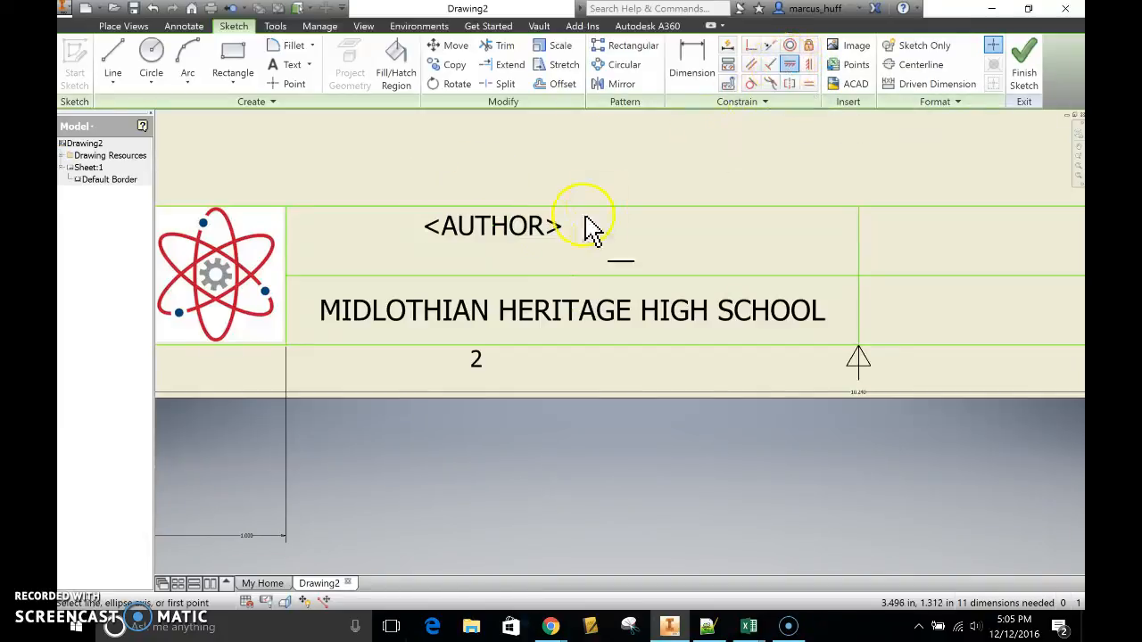
left_click(505, 237)
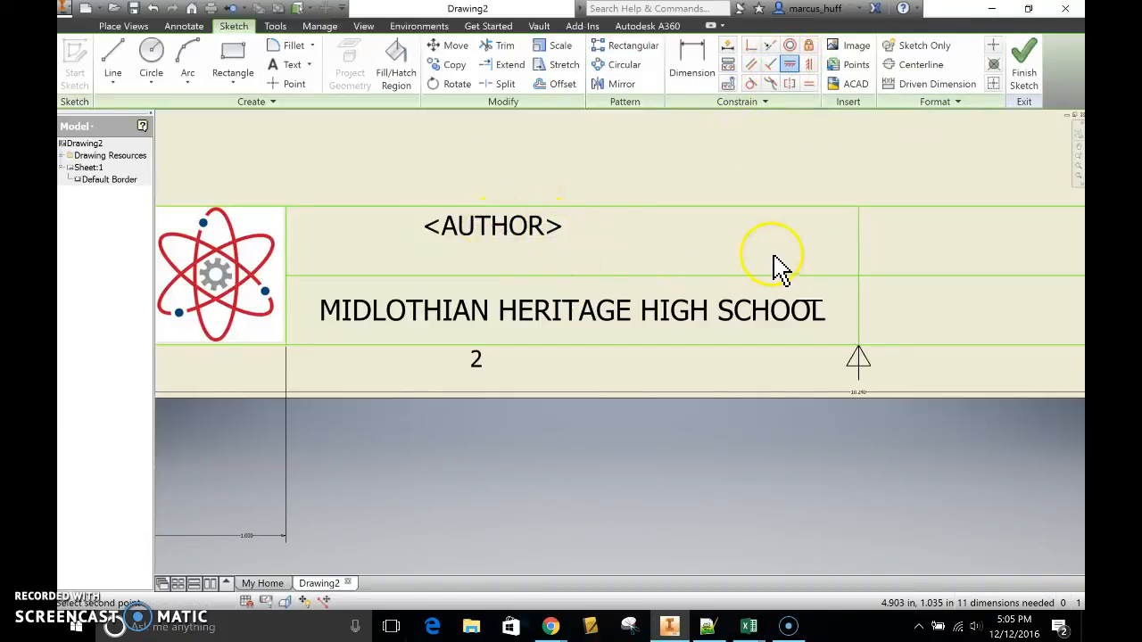
left_click(859, 241)
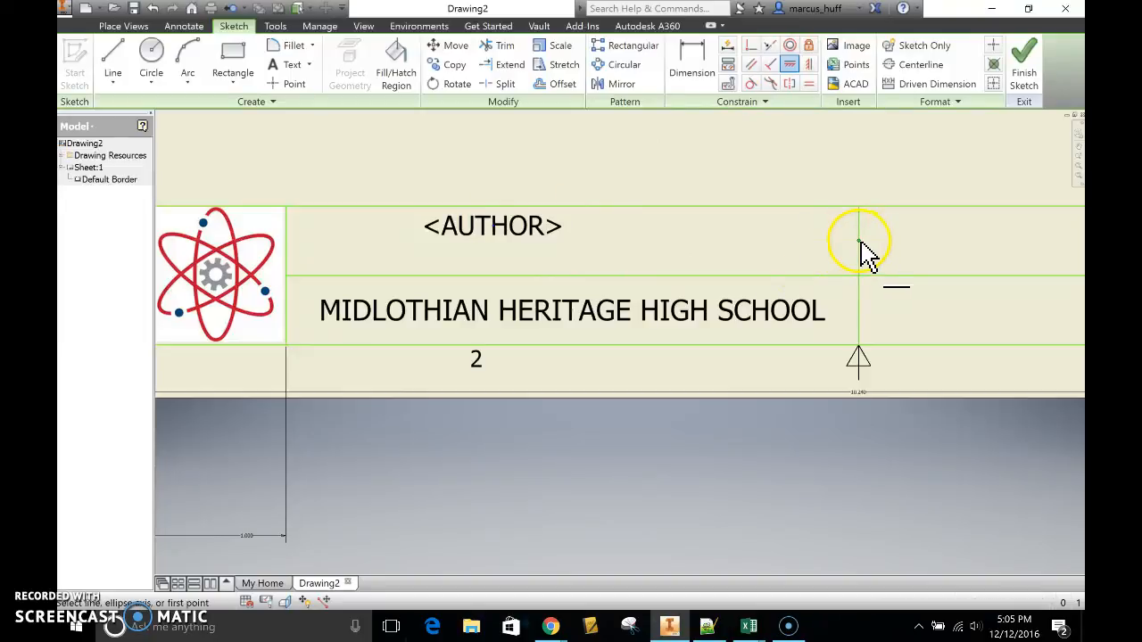
left_click(808, 64)
left_click(513, 271)
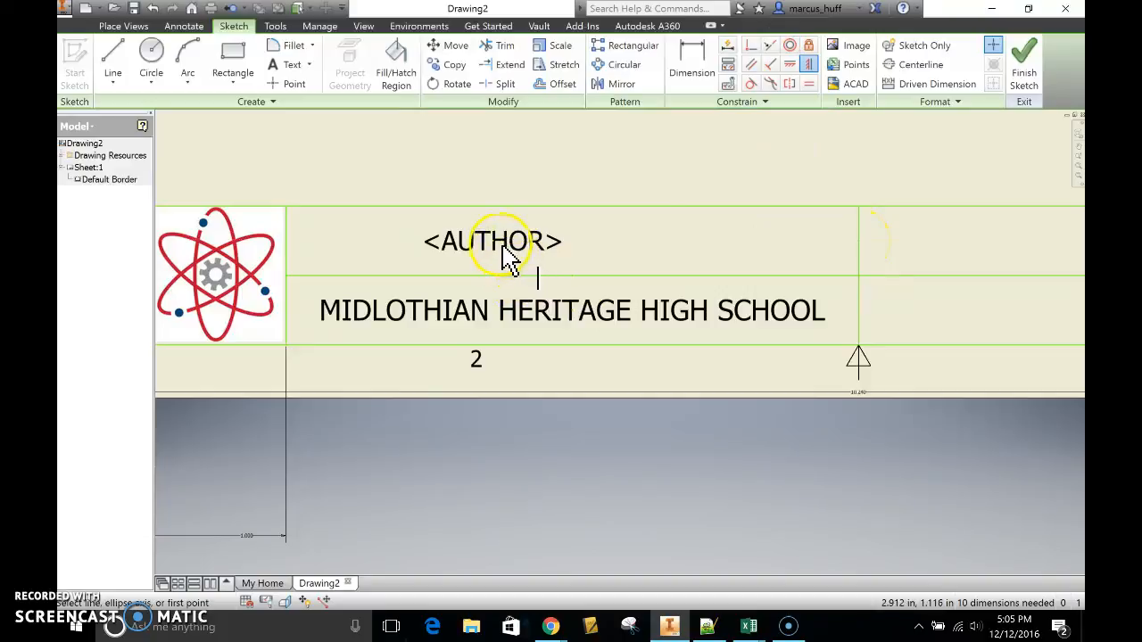
left_click(494, 241)
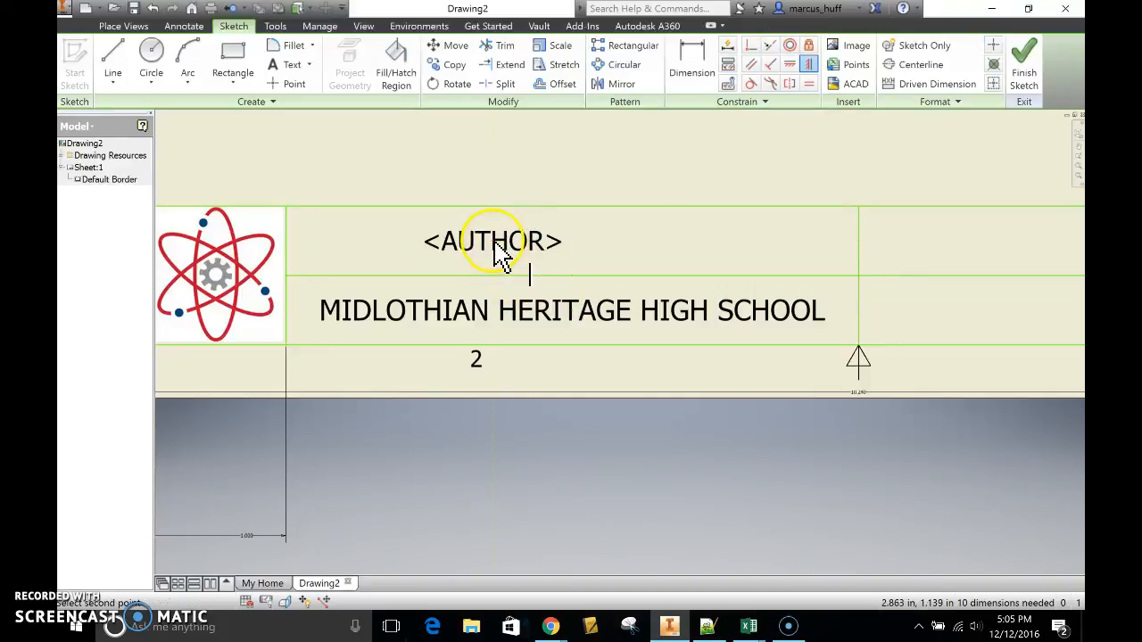
left_click(573, 209)
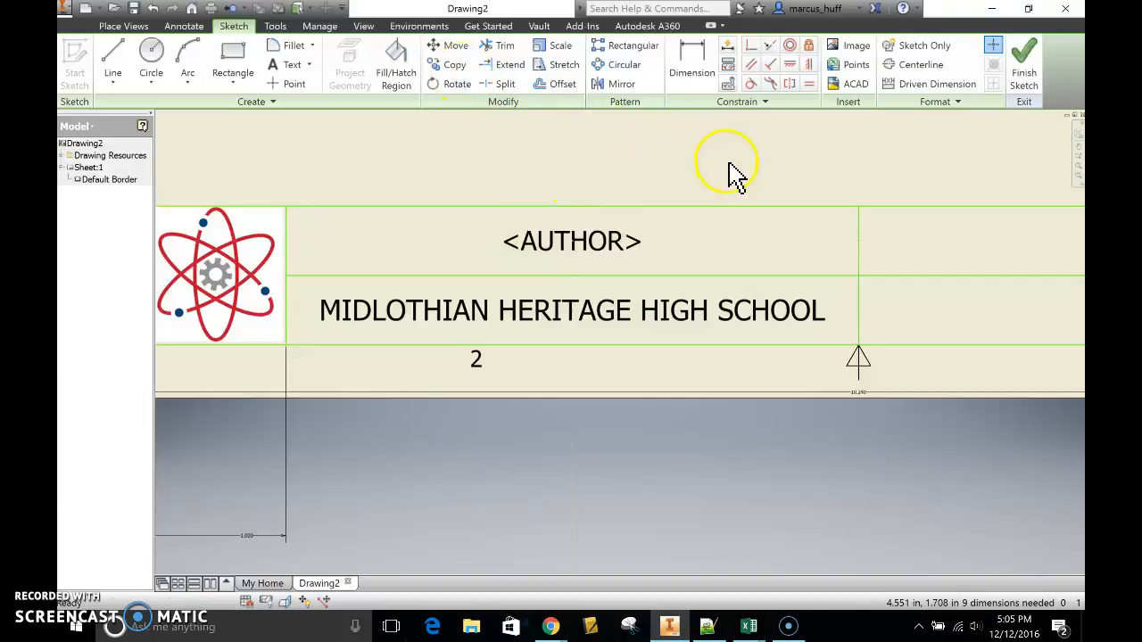
middle_click_drag(775, 169, 315, 171)
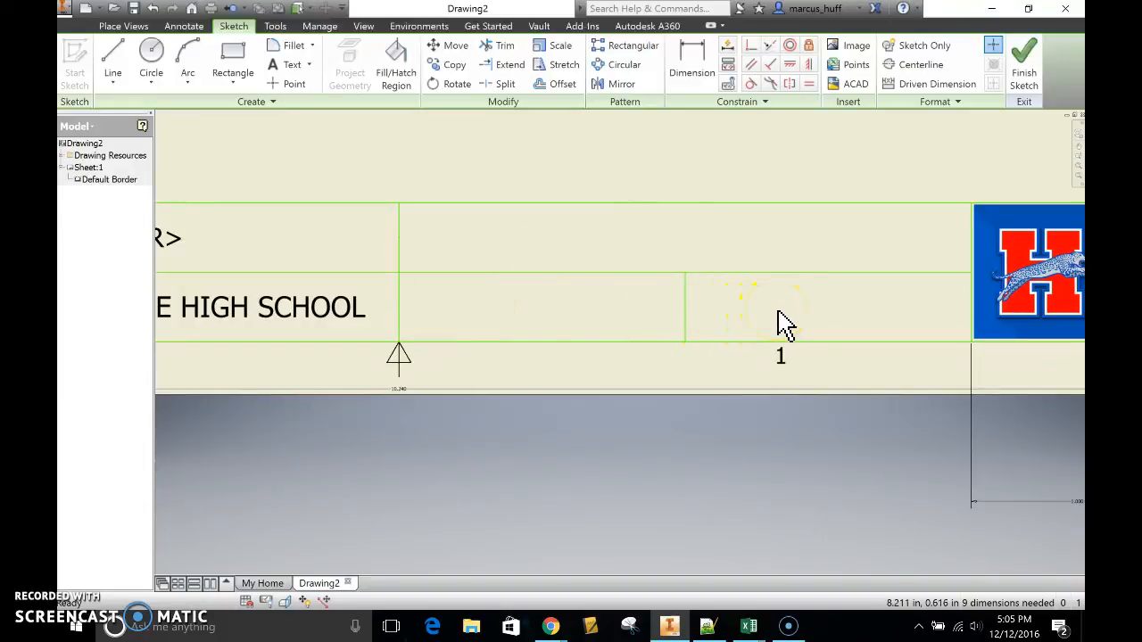
Span a text box across the wide upper cell beside the logo, with center and middle justification and a height of 0.140 in.
left_click(287, 64)
left_click_drag(417, 211, 953, 268)
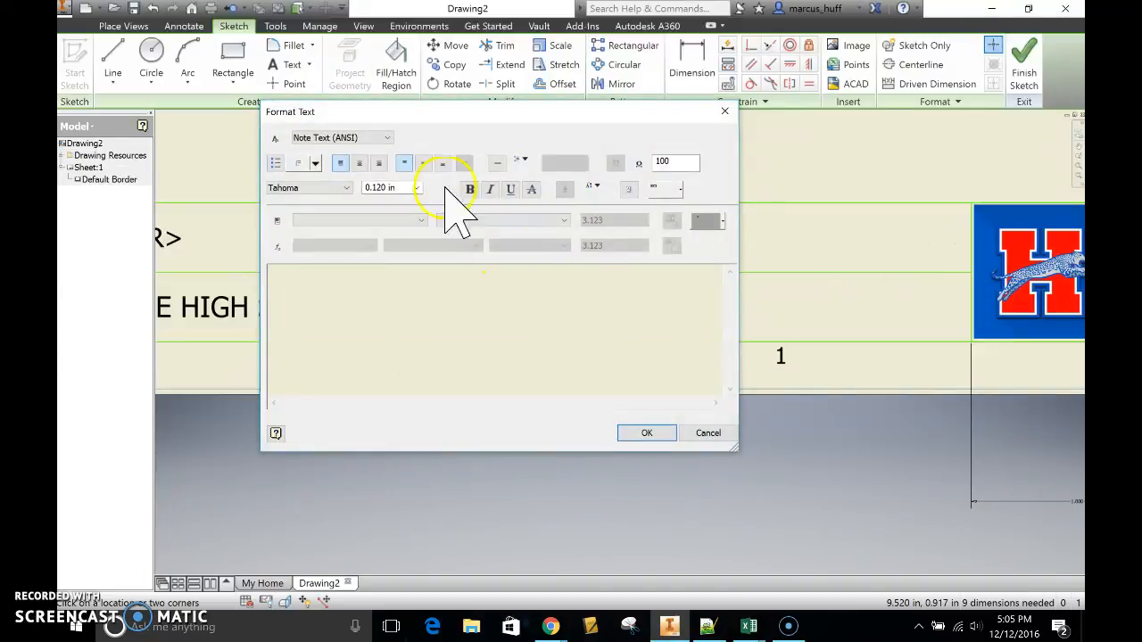
left_click(359, 164)
left_click(423, 163)
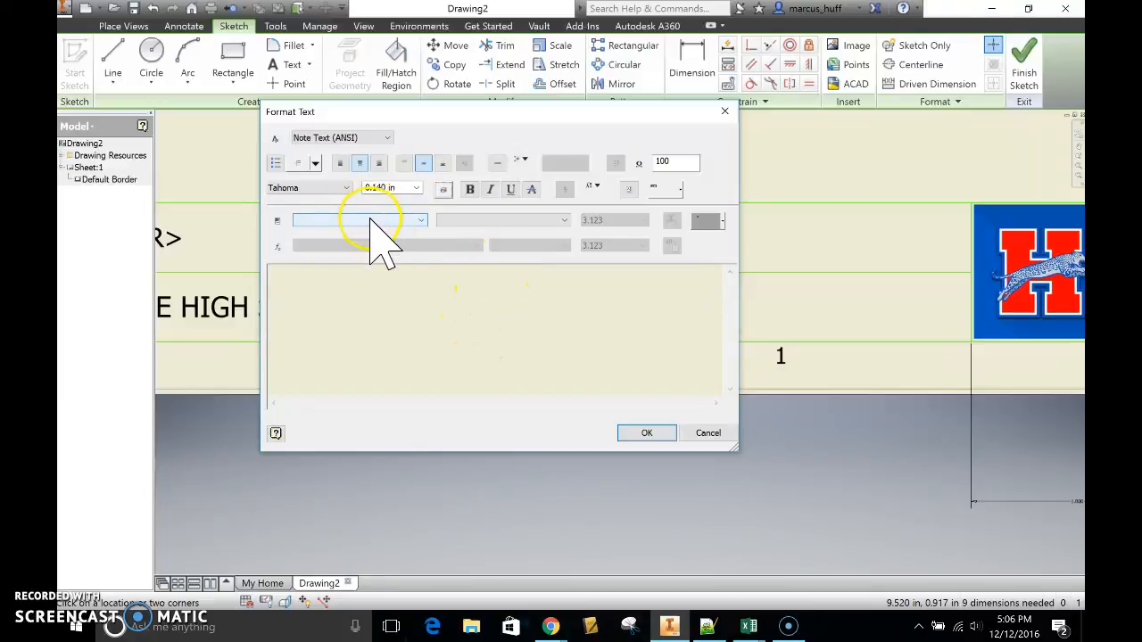
Insert the FILENAME property from Properties - Model as the text and place it in the cell.
left_click(371, 220)
left_click(327, 232)
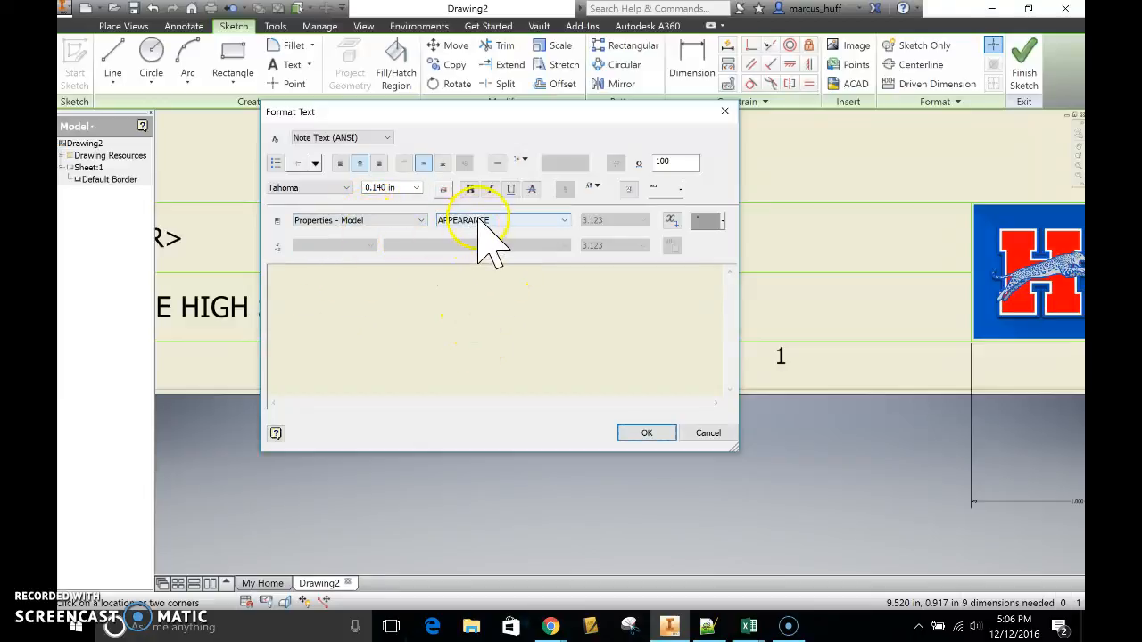
left_click(500, 219)
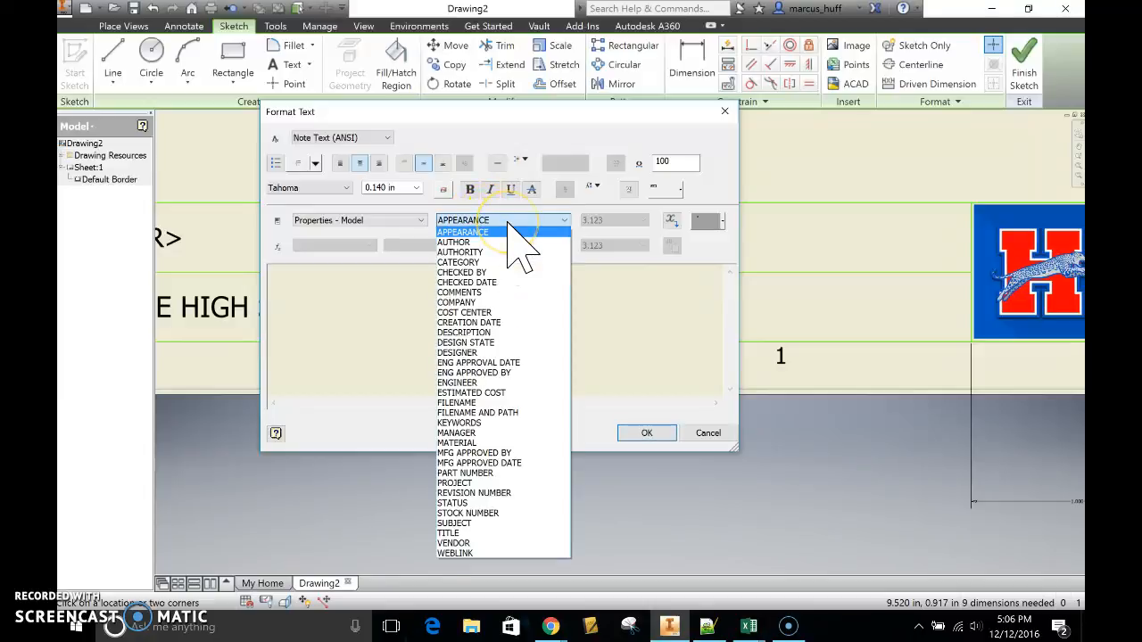
left_click(506, 403)
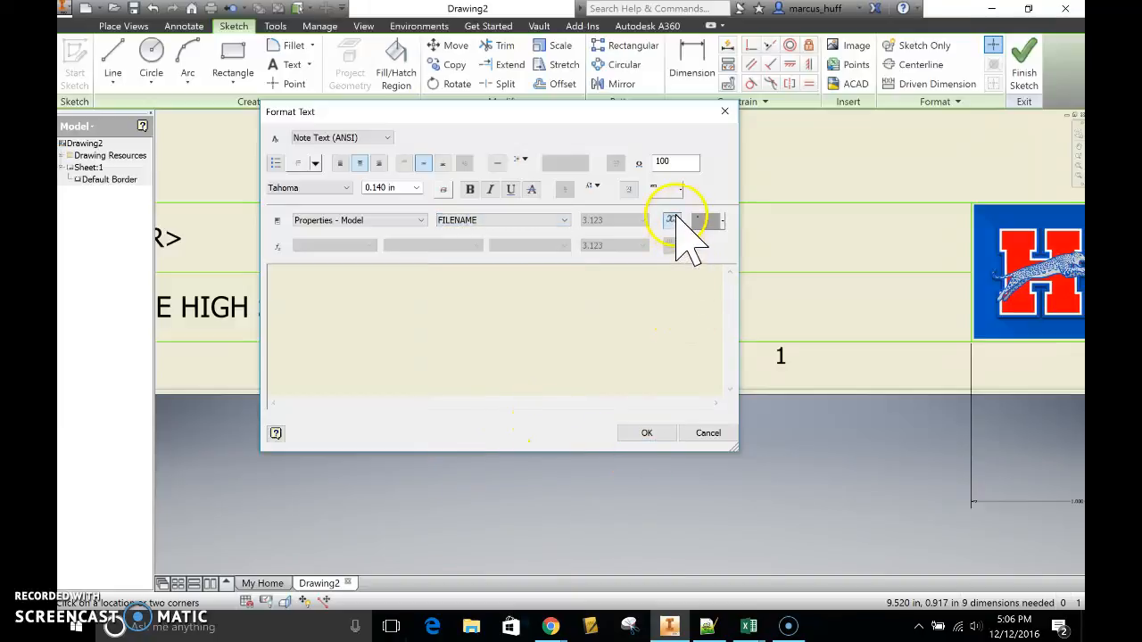
left_click(671, 219)
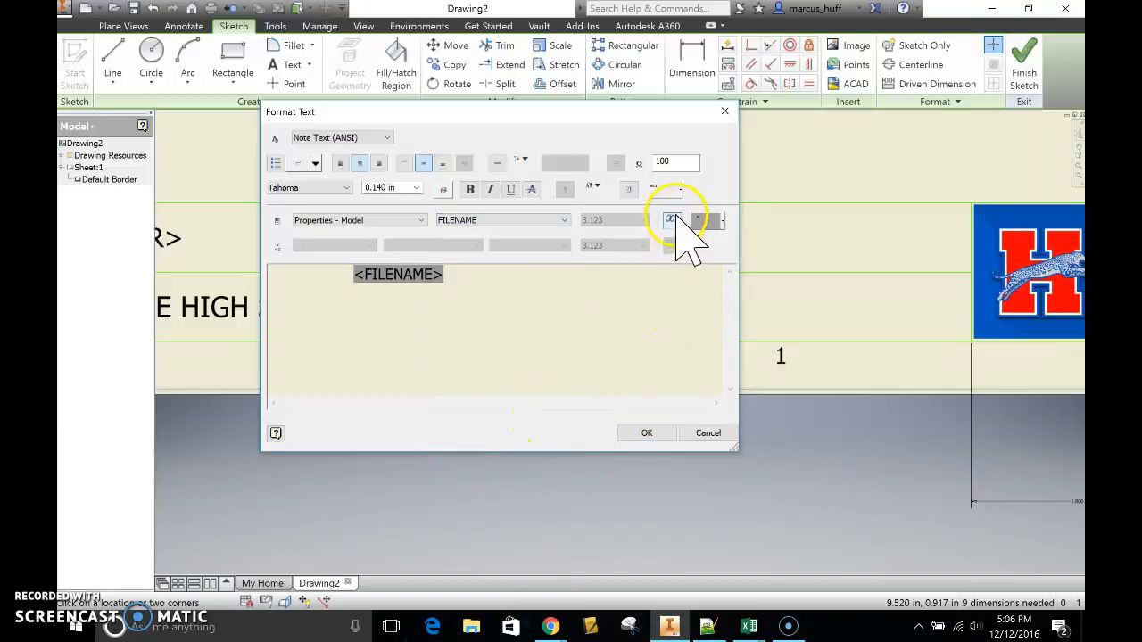
left_click(646, 434)
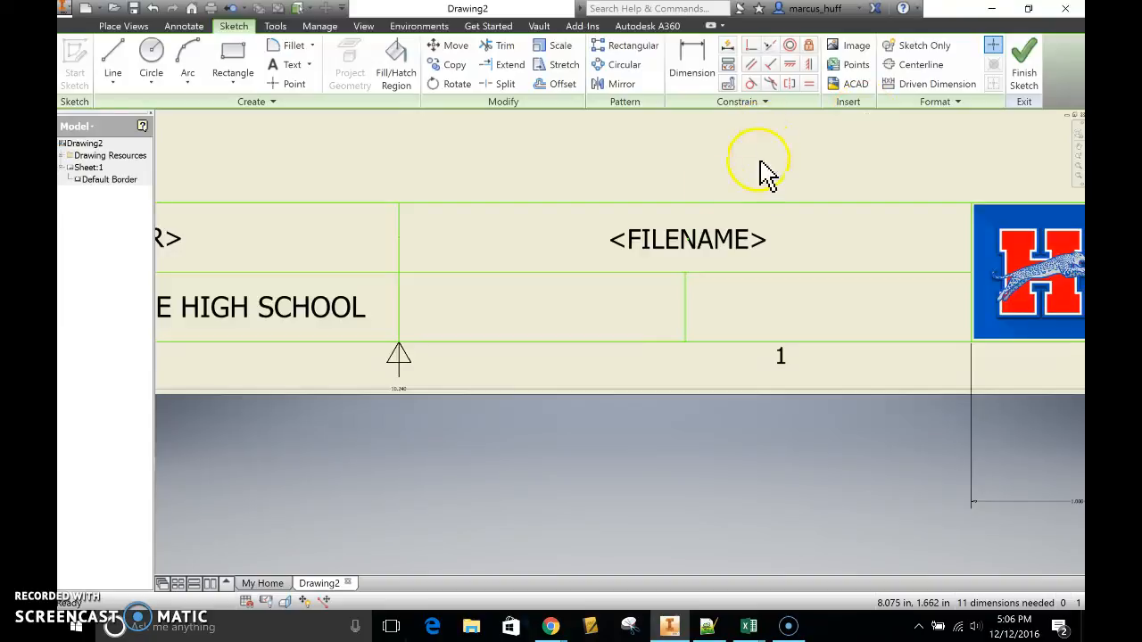
Shift the FILENAME text off center, and constrain its midpoint horizontally to the cell's side edge midpoint and vertically to the upper edge midpoint.
left_click_drag(667, 266, 636, 287)
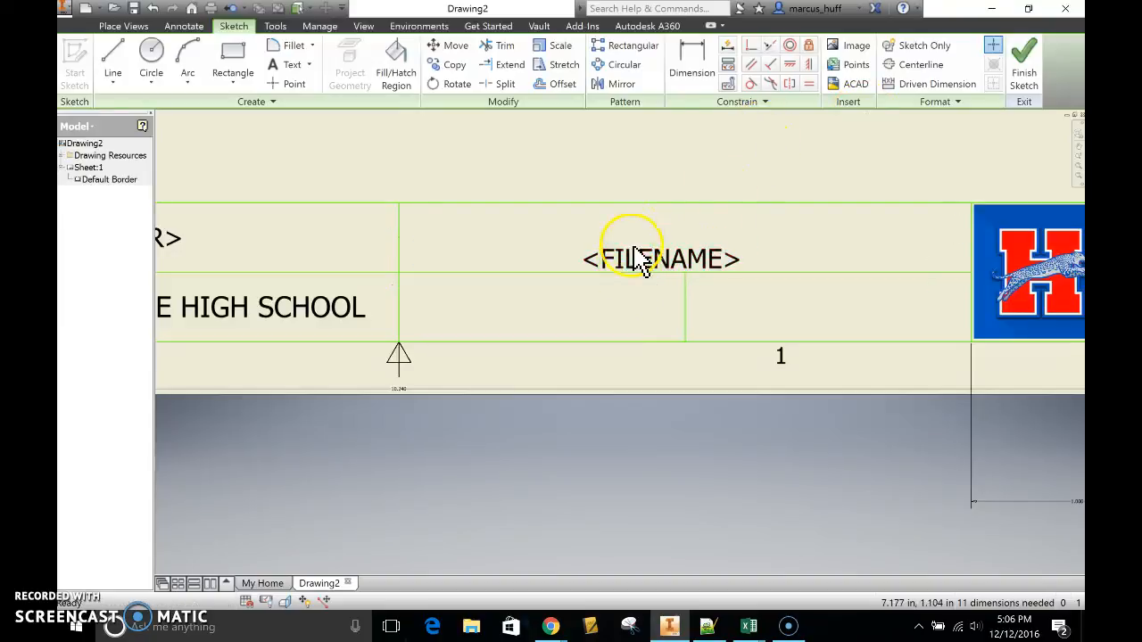
left_click(790, 65)
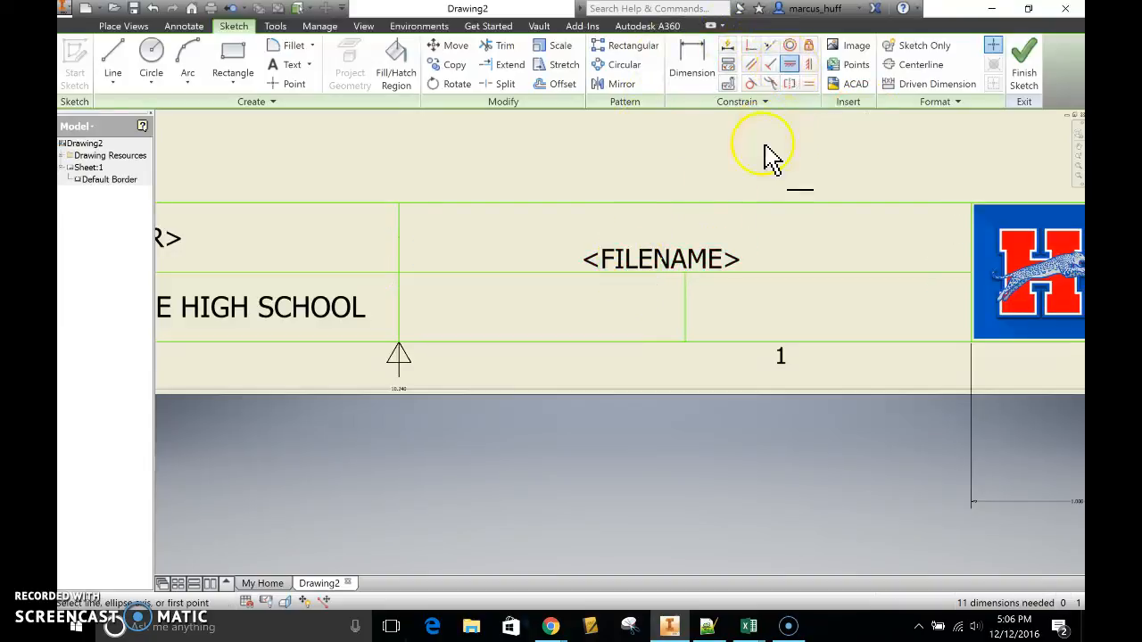
left_click(671, 275)
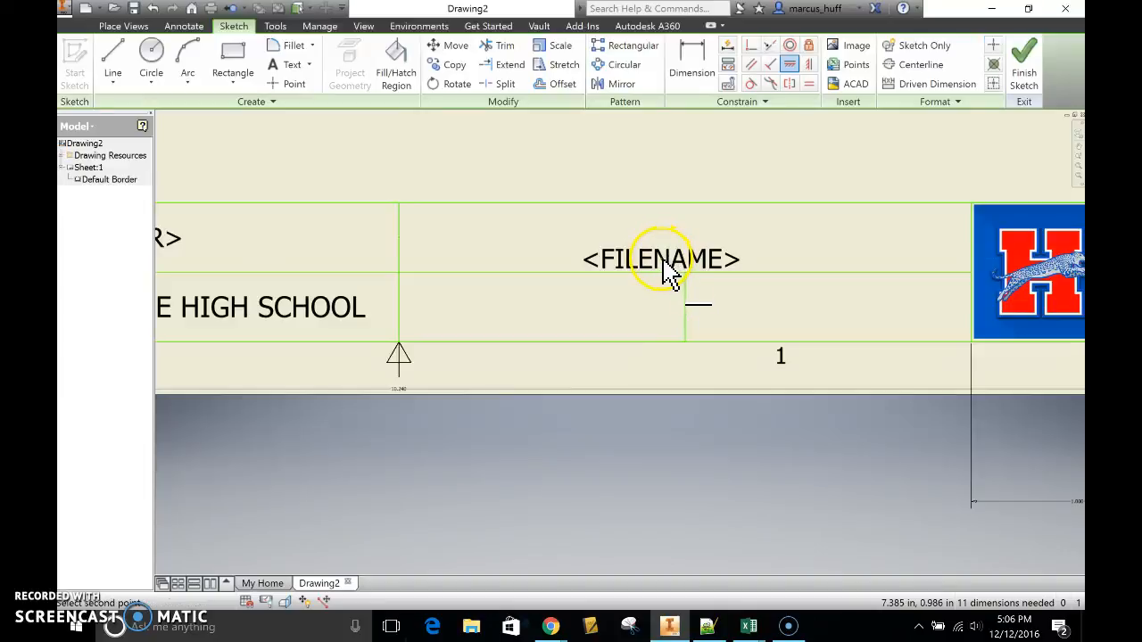
left_click(401, 240)
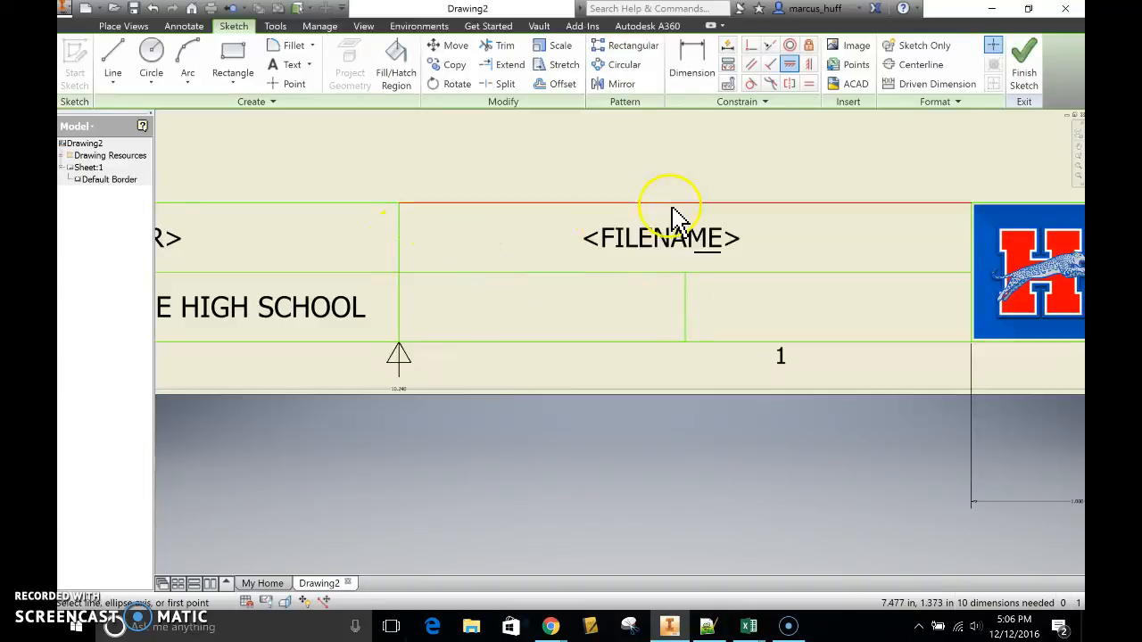
left_click(808, 65)
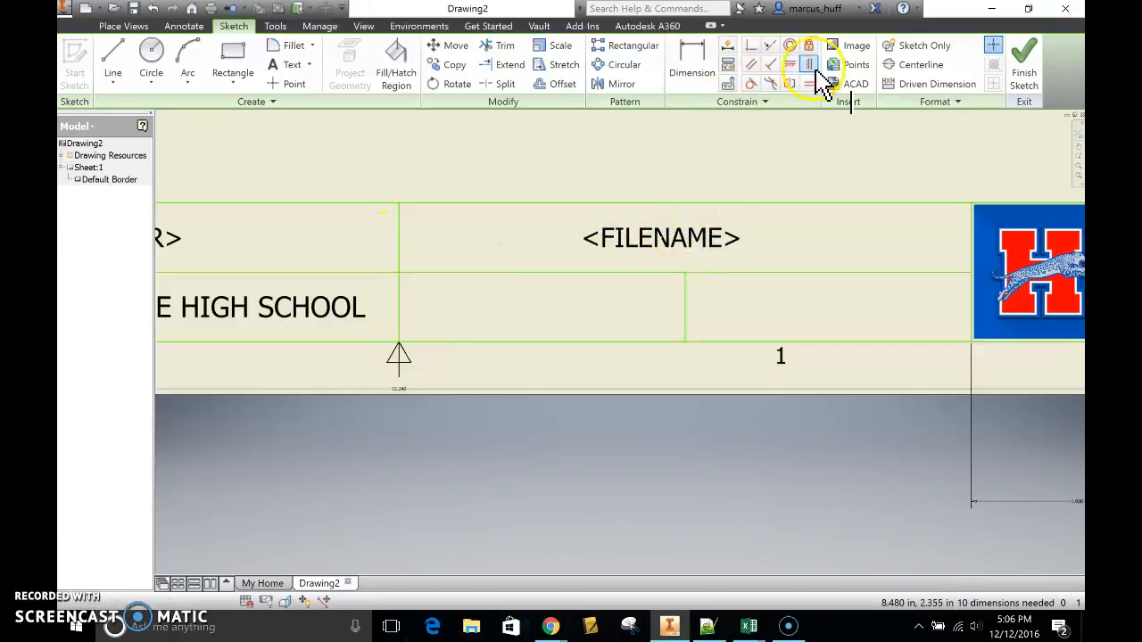
left_click(669, 251)
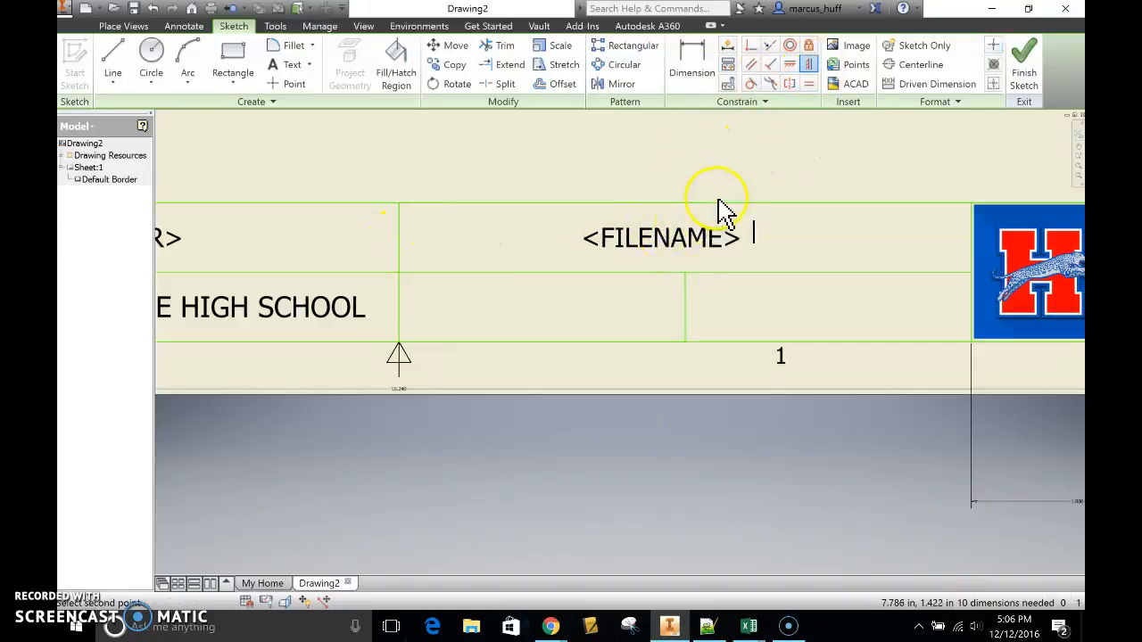
left_click(687, 204)
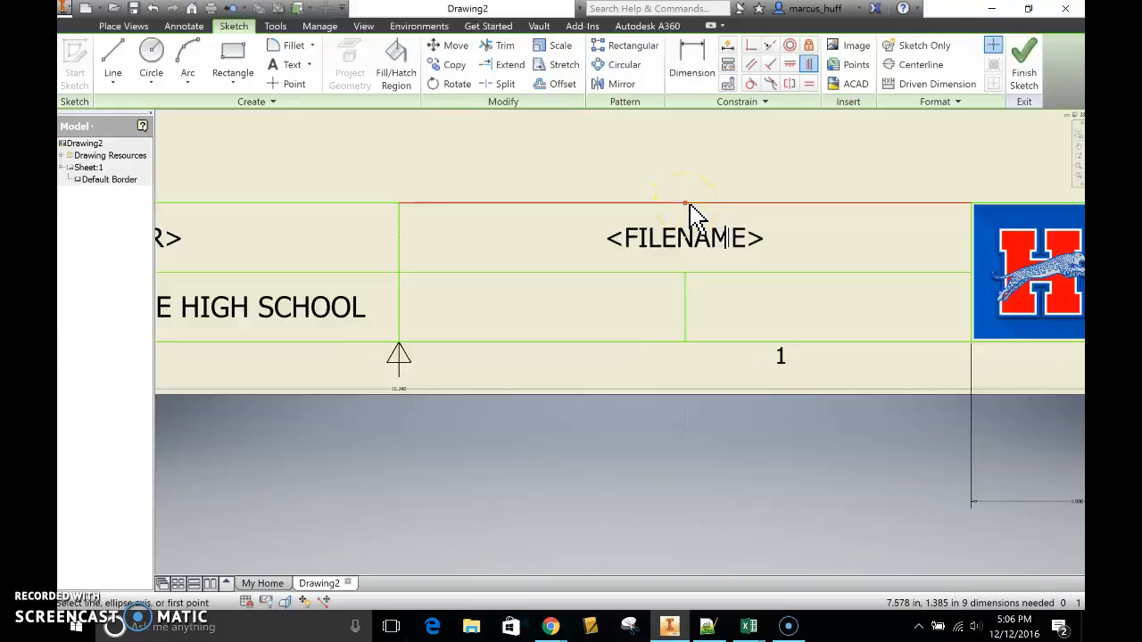
left_click(807, 66)
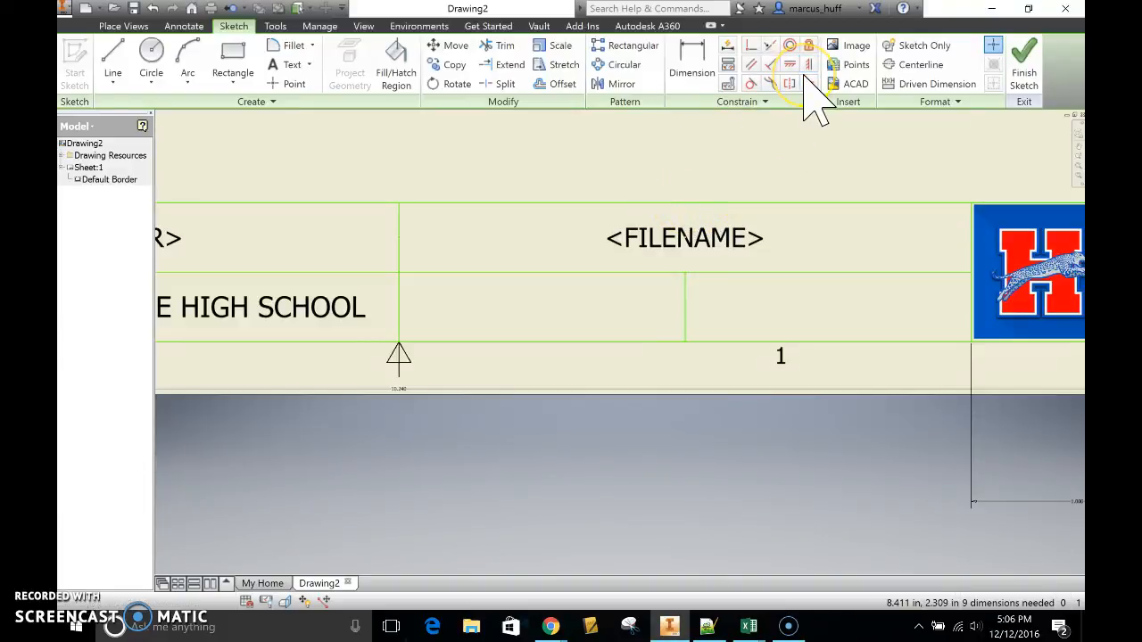
left_click(765, 164)
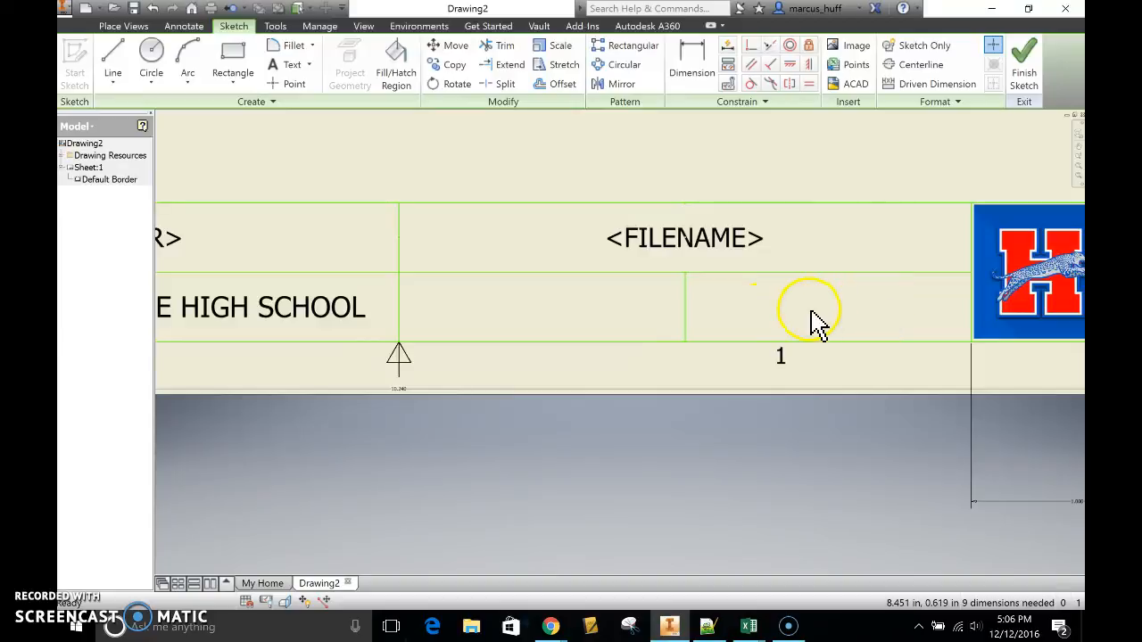
Span a text box across the lower cell next to the logo, with center and middle justification and a height of 0.140 in.
left_click(294, 66)
left_click_drag(689, 276, 966, 340)
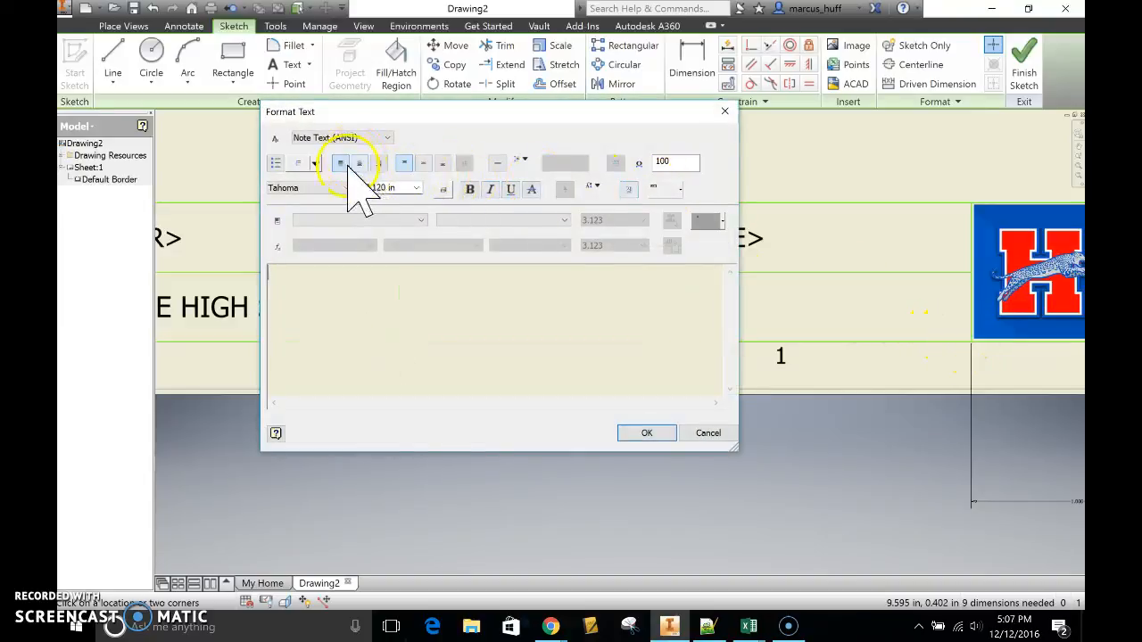
left_click(360, 164)
left_click(425, 165)
double_click(390, 187)
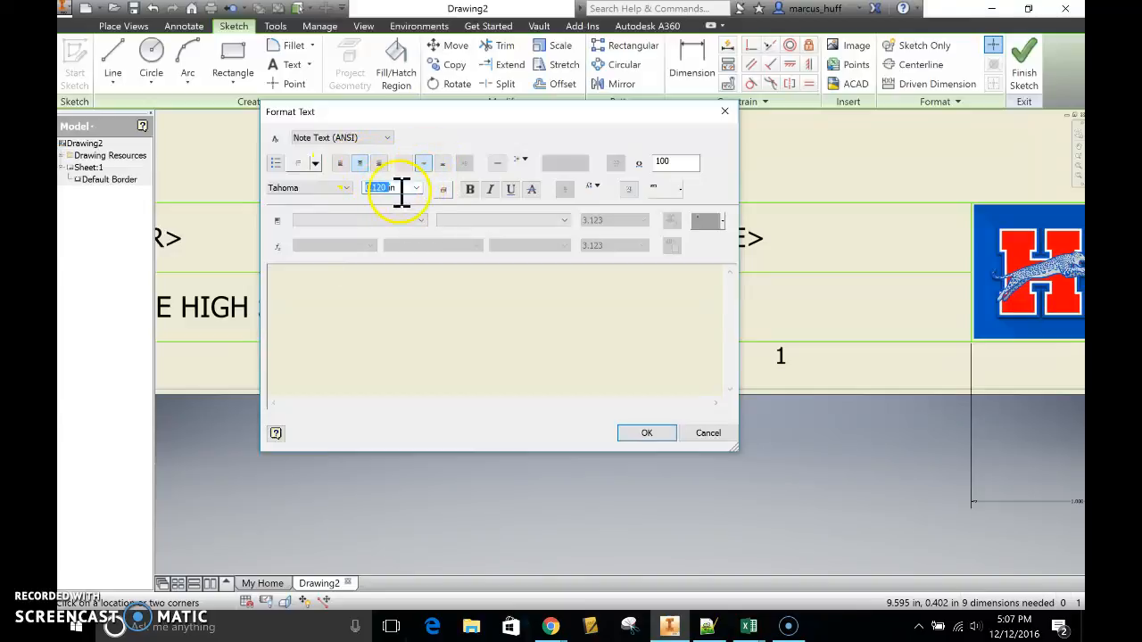
key("BackSpace")
left_click(406, 286)
Insert the CREATION DATE property from Properties - Model as the text and place it in the lower cell.
left_click(397, 221)
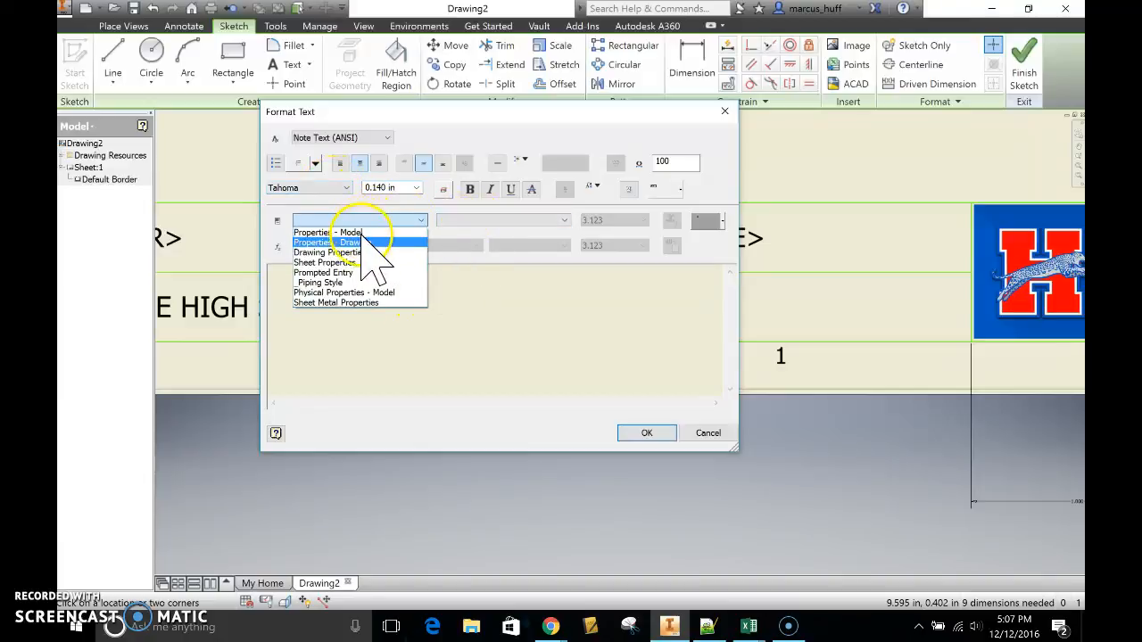
left_click(357, 232)
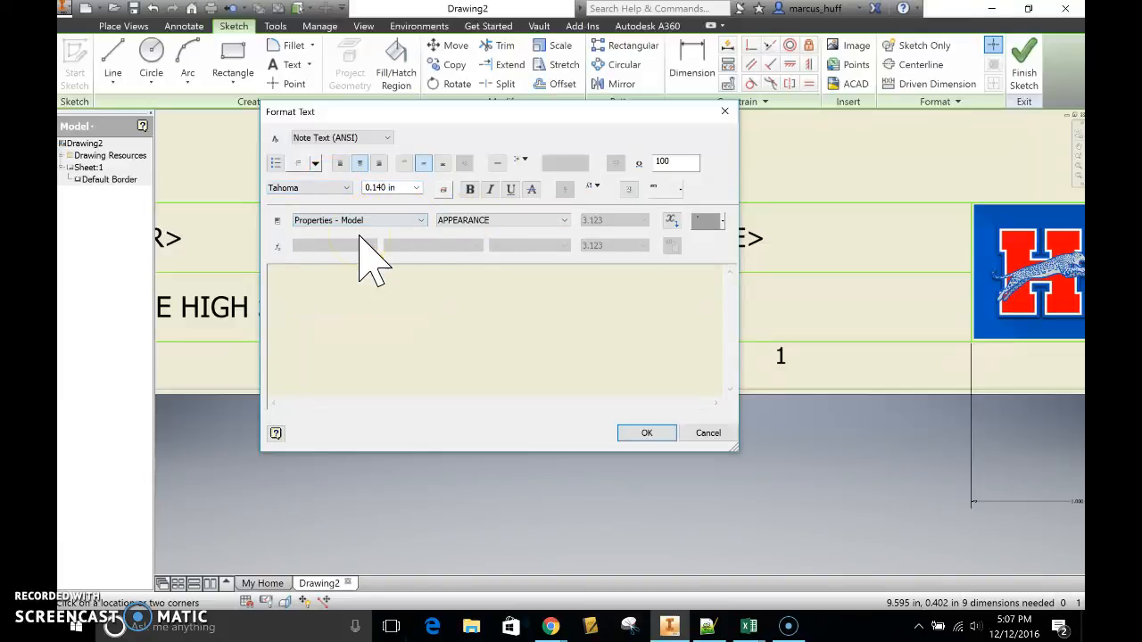
left_click(481, 221)
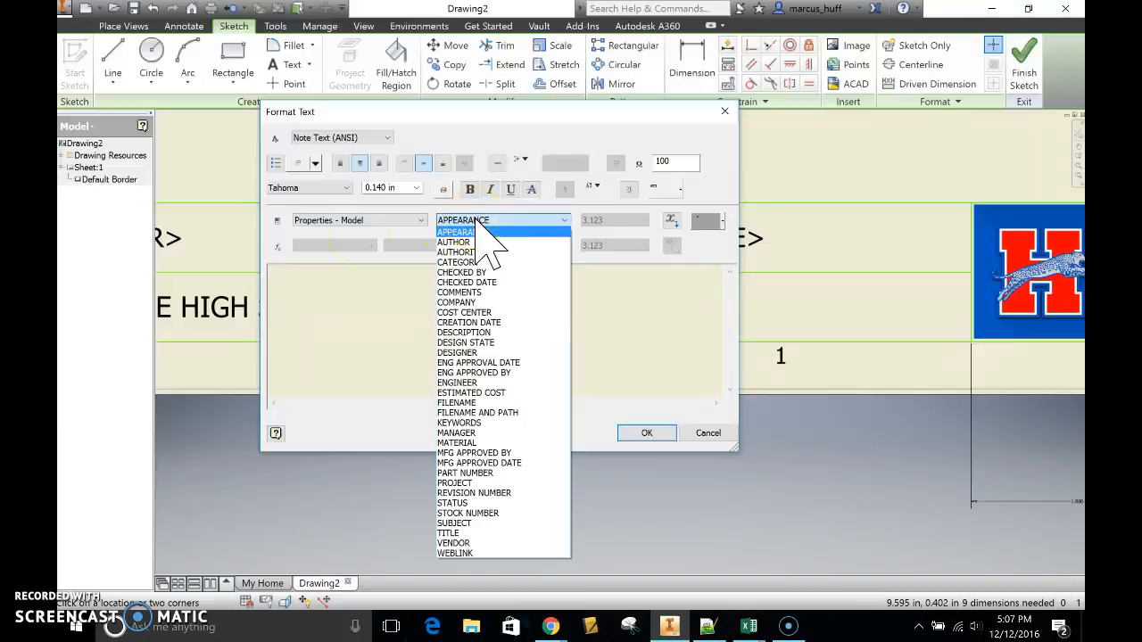
left_click(511, 322)
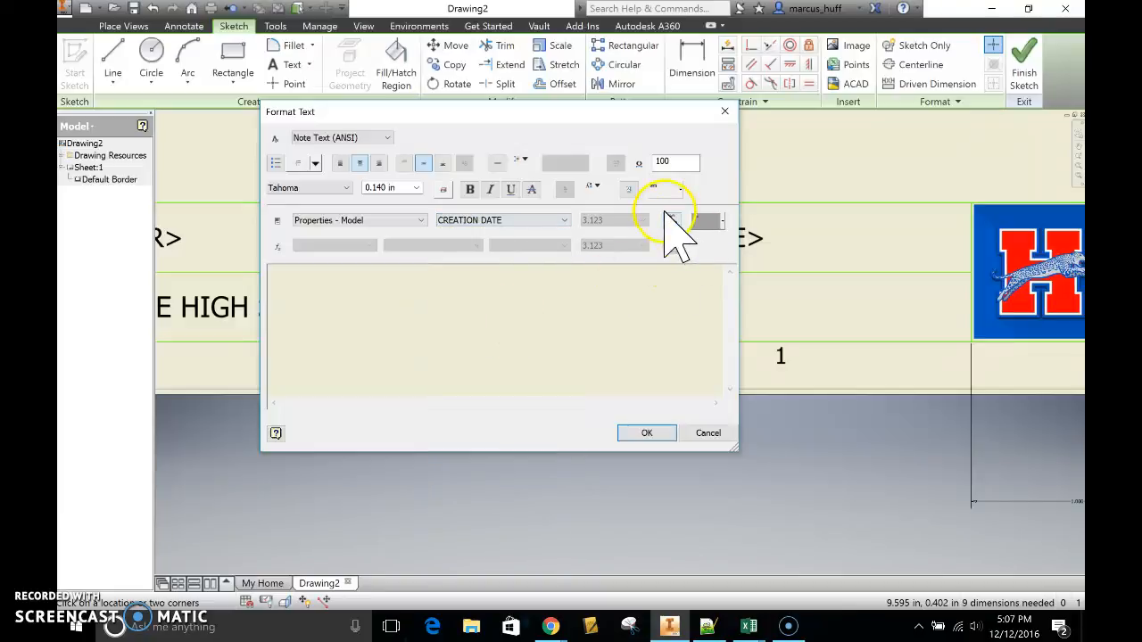
left_click(668, 218)
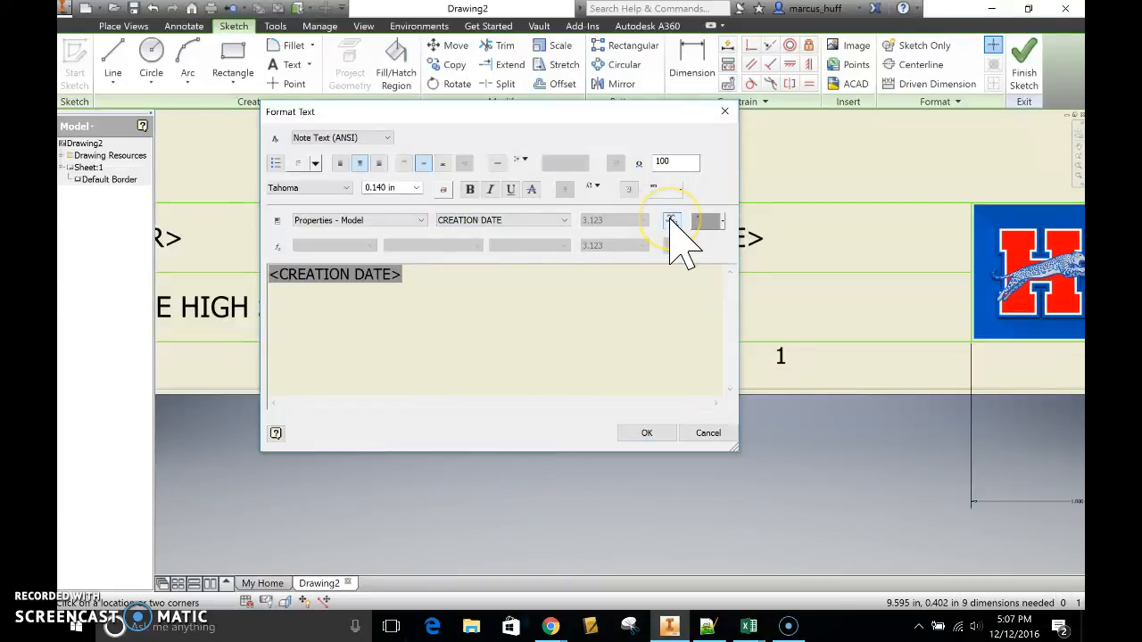
left_click(646, 434)
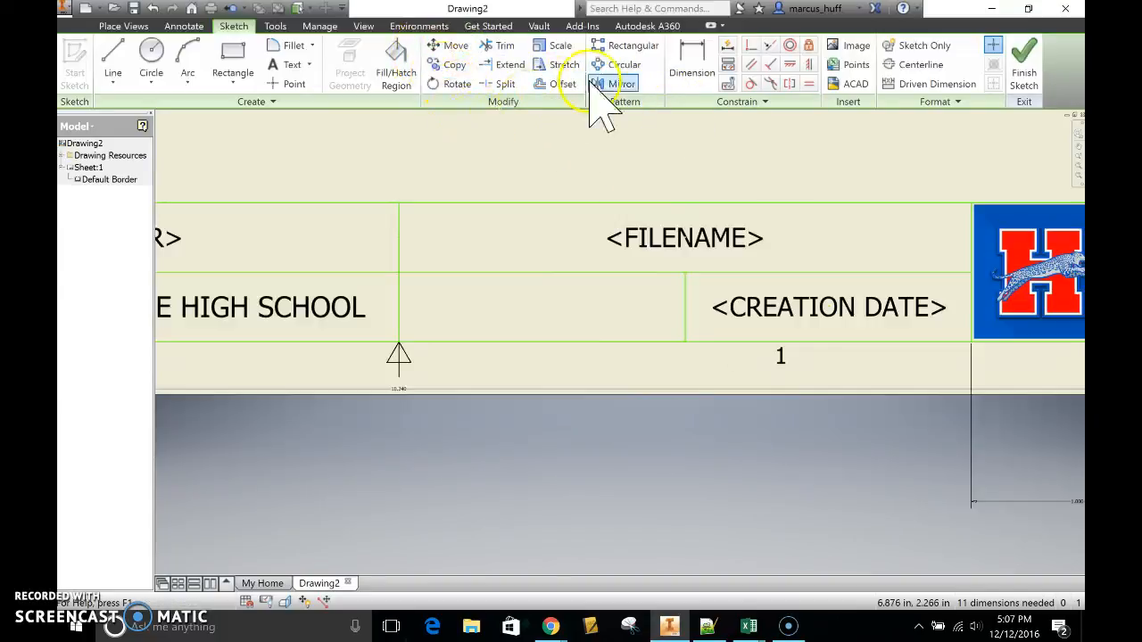
Span a text box across the empty cell between the school name and CREATION DATE, centered and middle-justified with a height of .14.
left_click(284, 67)
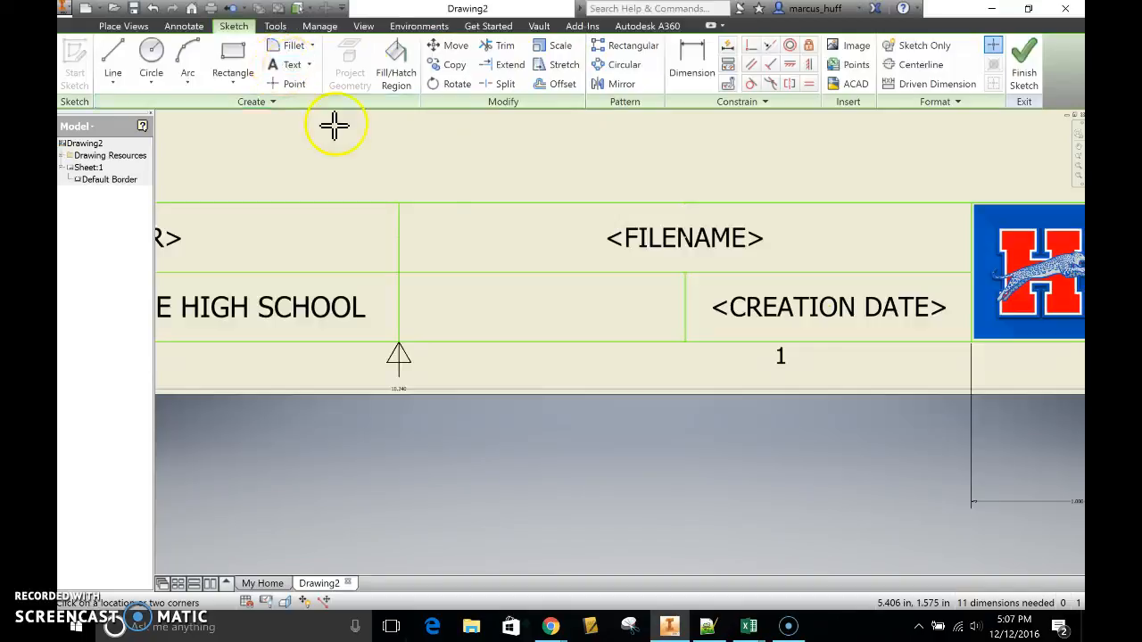
left_click(406, 277)
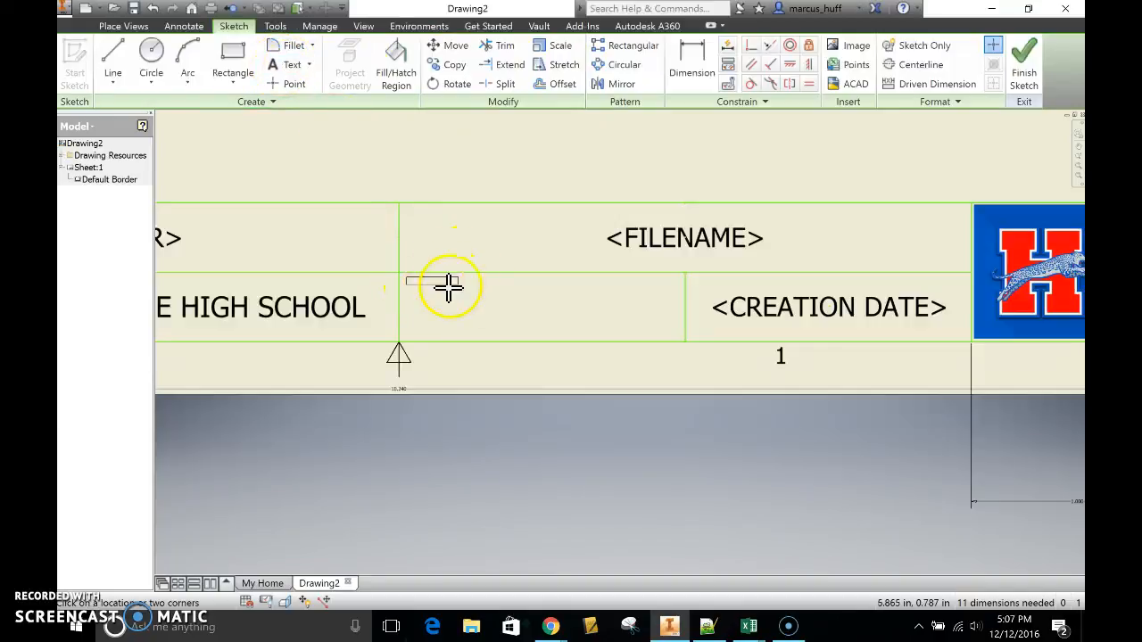
left_click(678, 340)
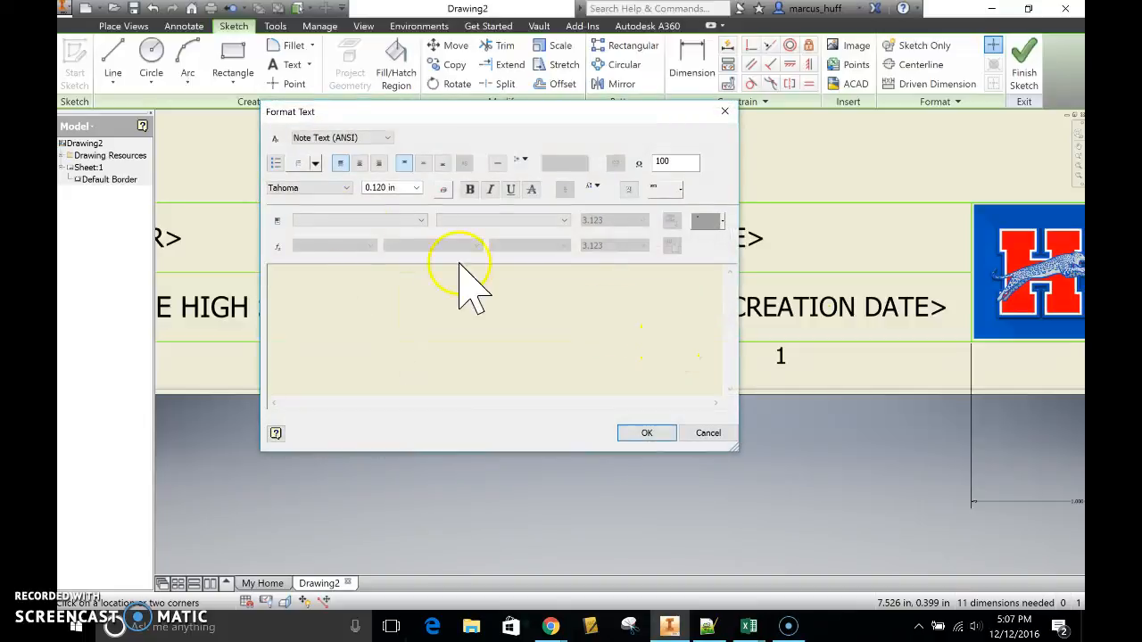
left_click(359, 163)
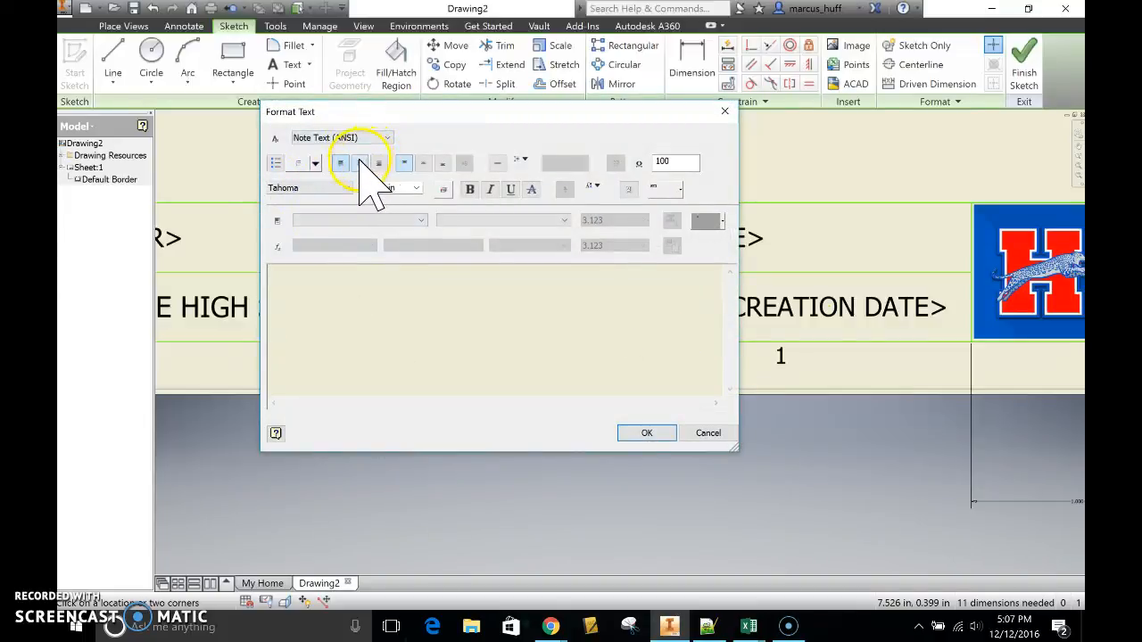
double_click(379, 188)
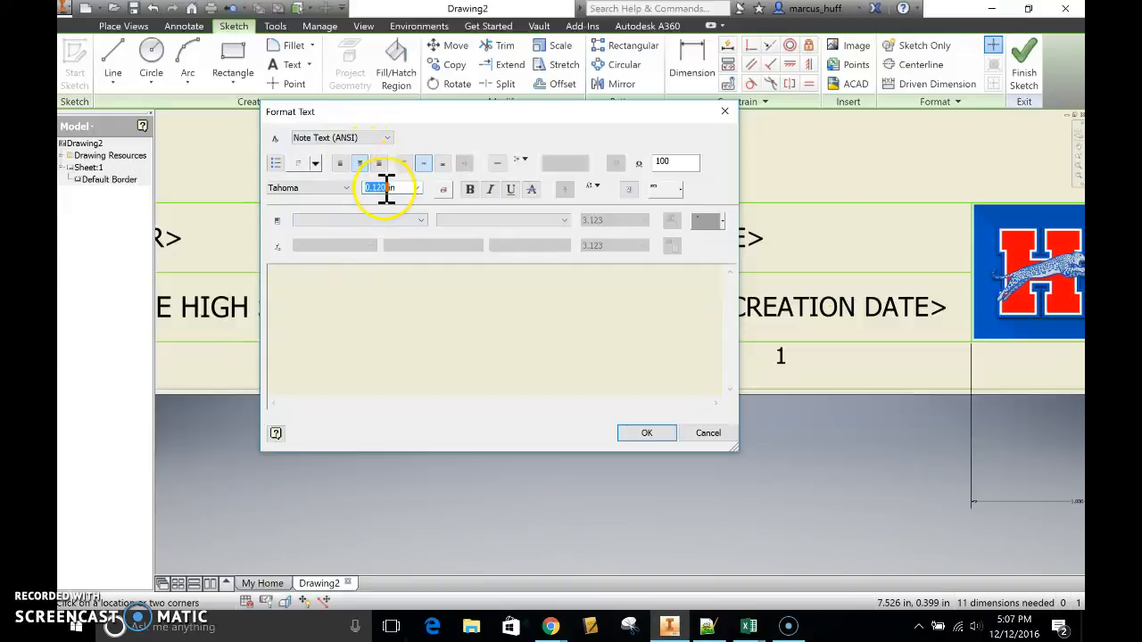
left_click_drag(405, 188, 314, 187)
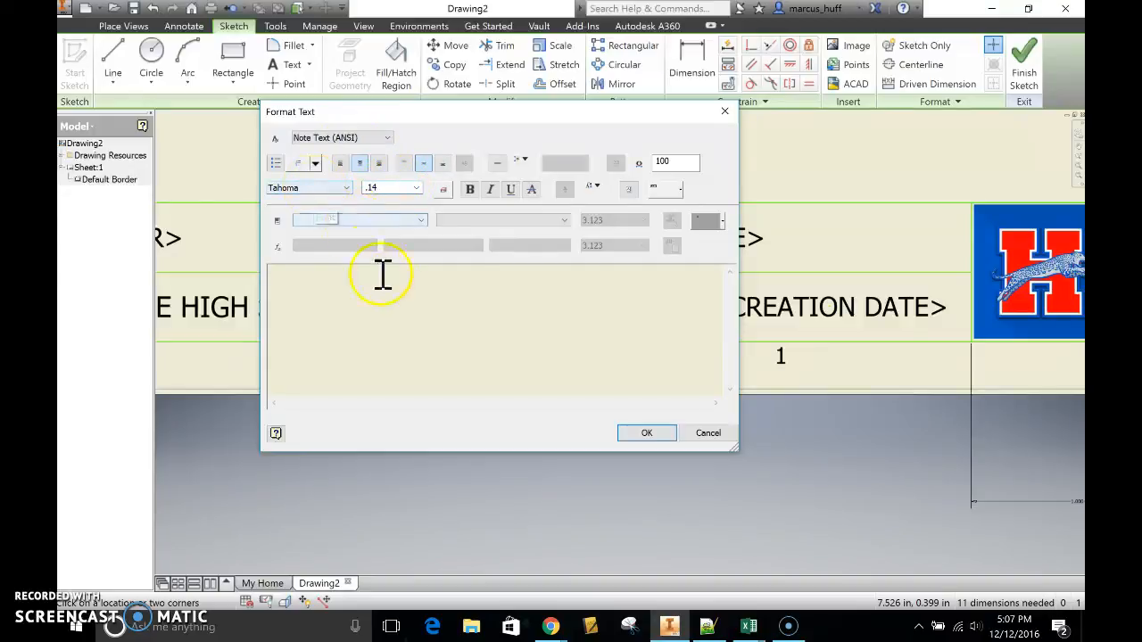
Insert a Prompted Entry field reading "Period ?" as the text of the cell between the school name and CREATION DATE.
left_click(412, 221)
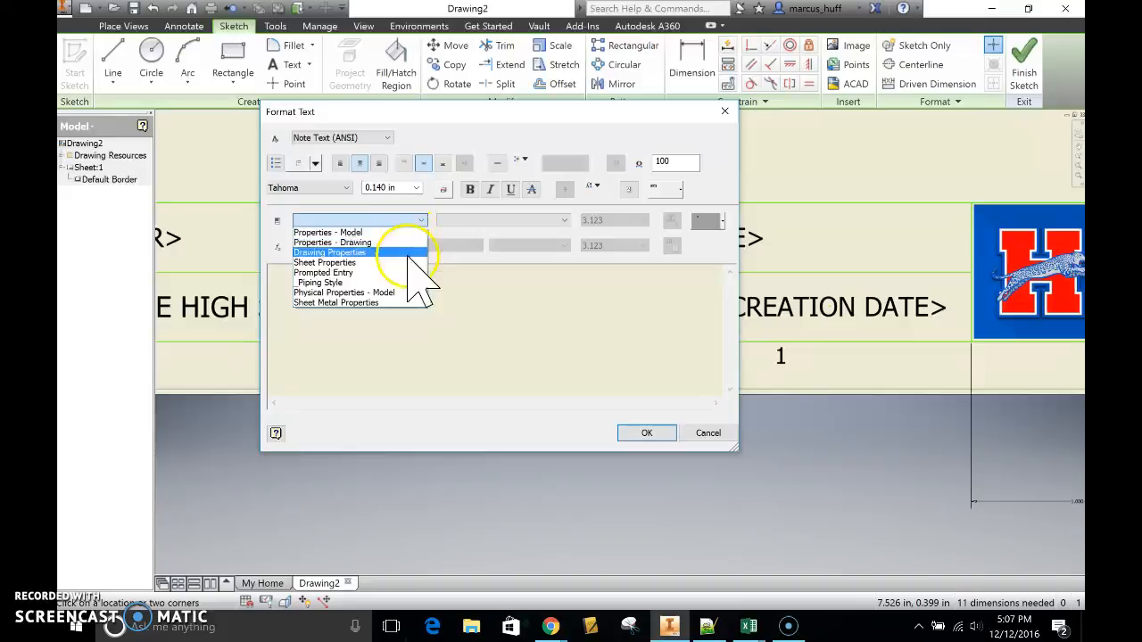
left_click(408, 273)
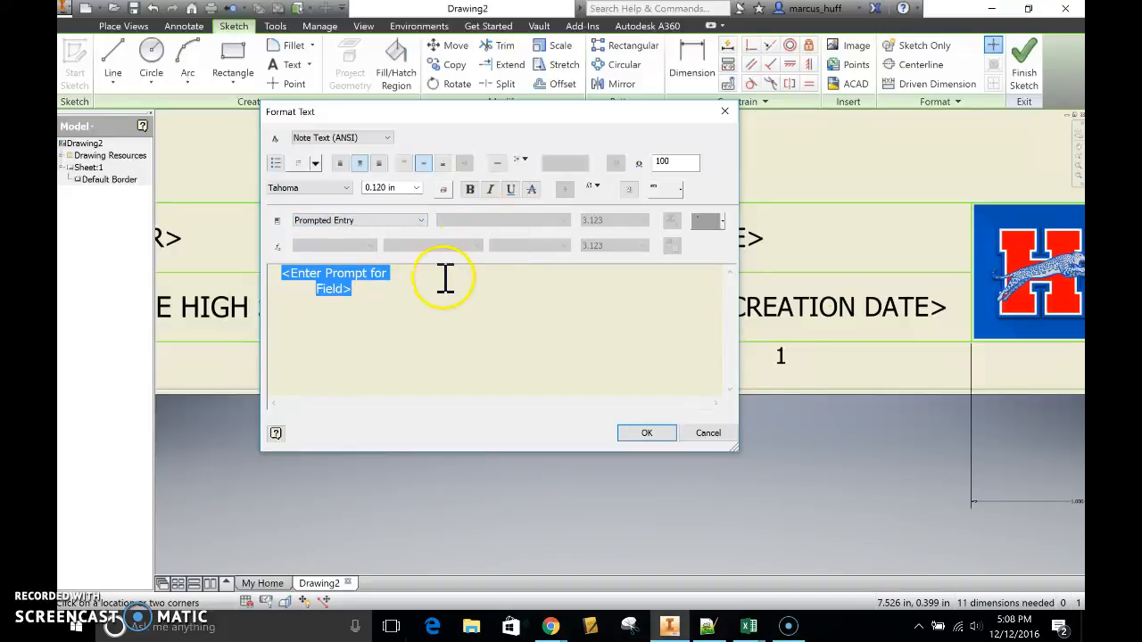
left_click(308, 277)
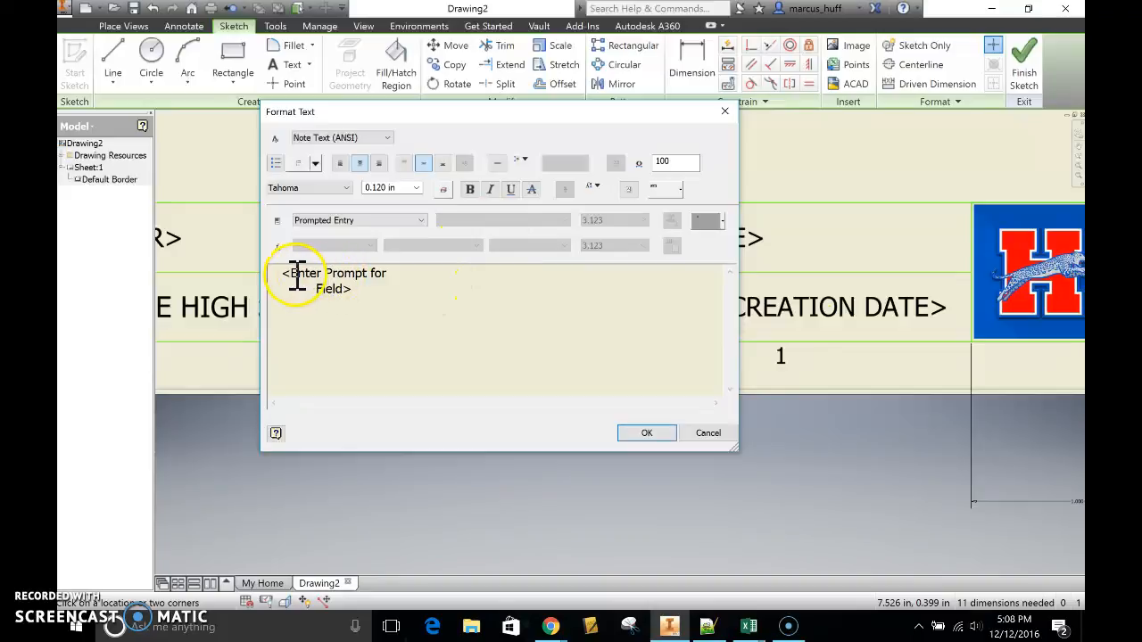
left_click_drag(295, 275, 340, 295)
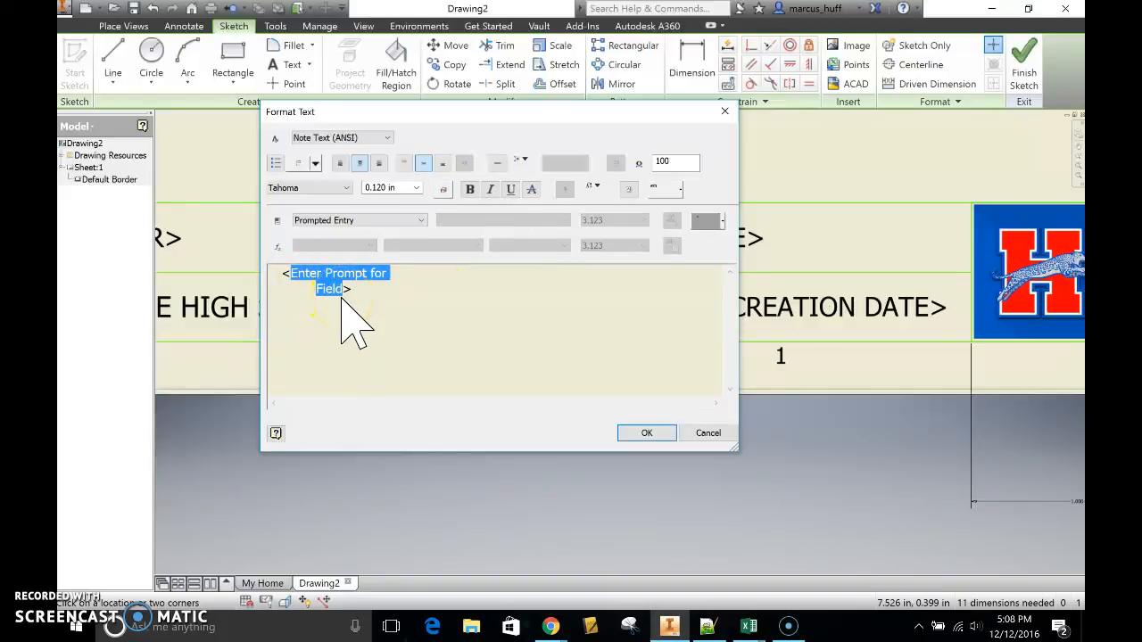
type("Pe")
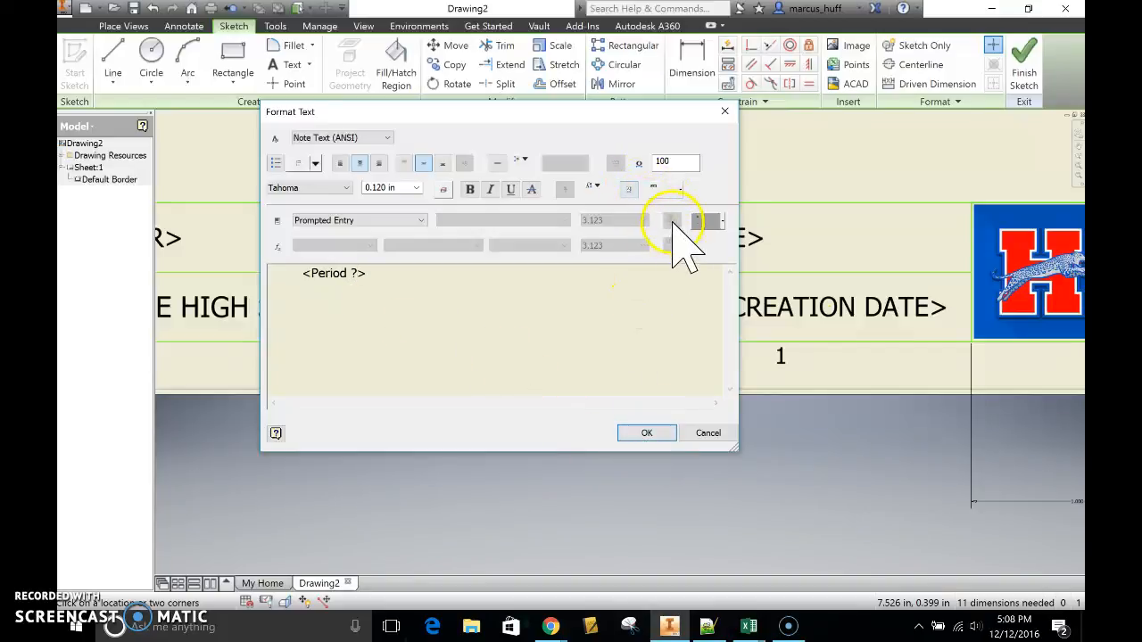
left_click(652, 434)
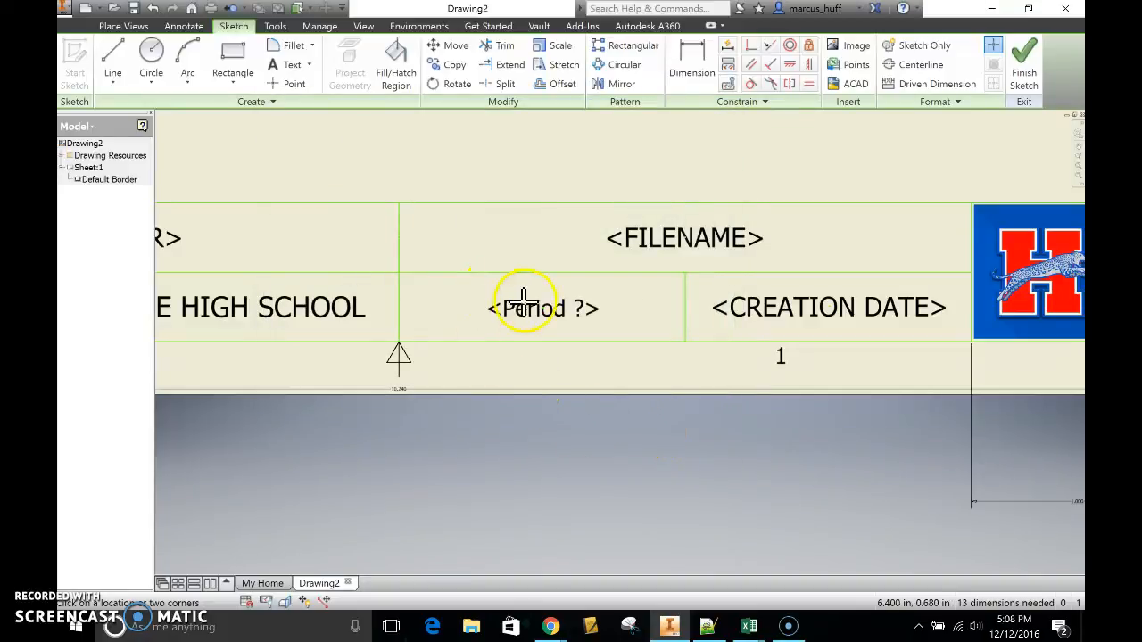
left_click(524, 306)
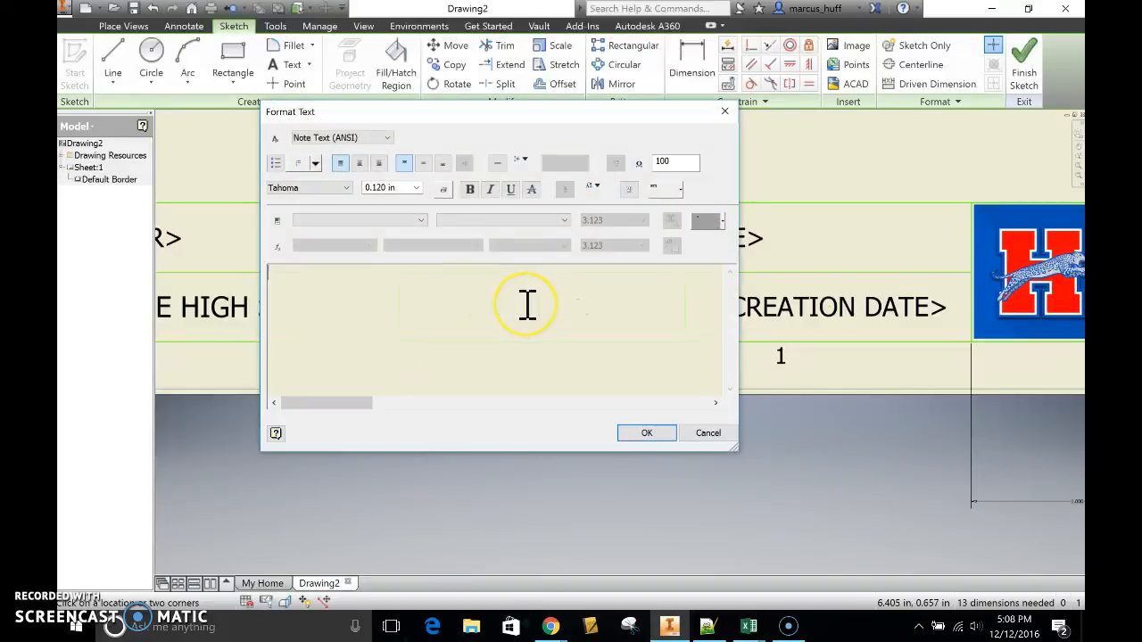
key("Escape")
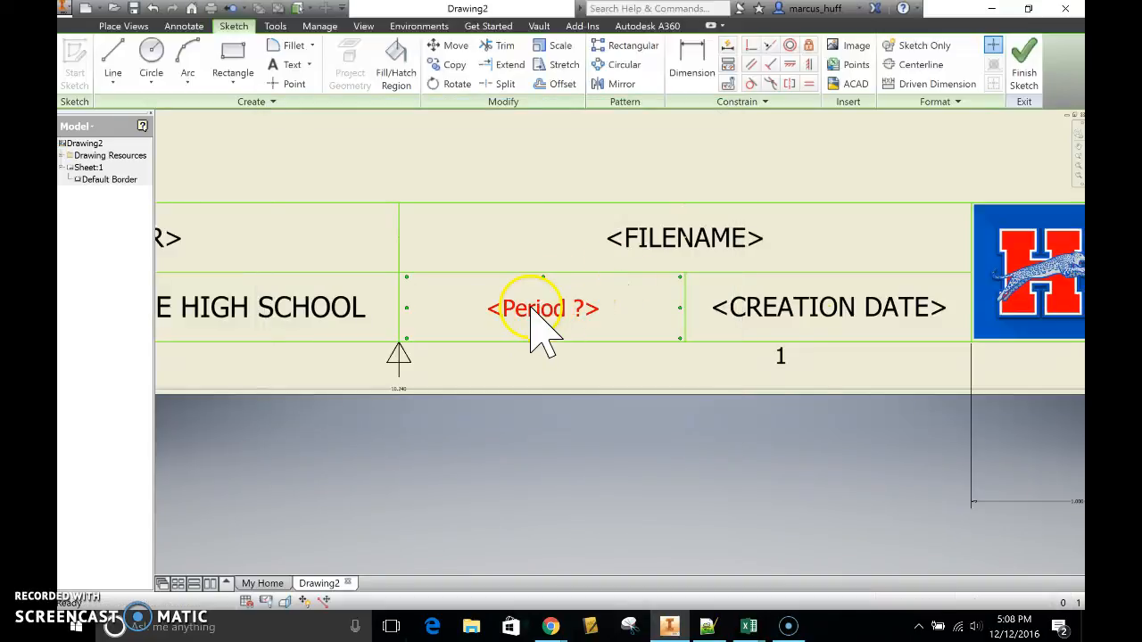
Set the height of the Period ? prompted text to 0.140 in.
double_click(533, 308)
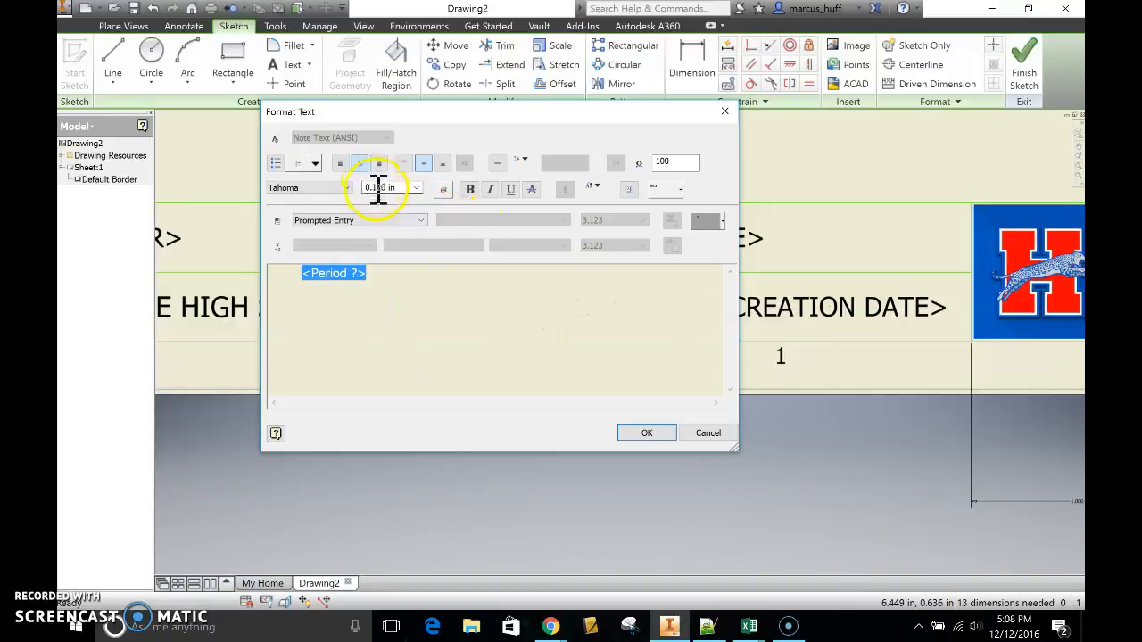
left_click(395, 192)
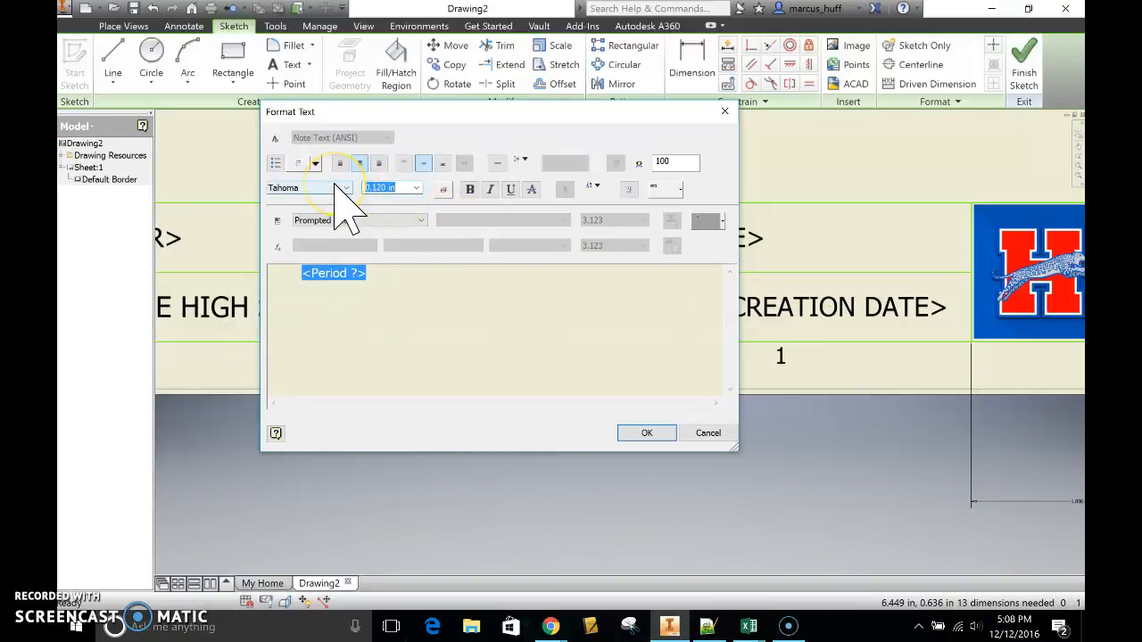
type("1")
key("Return")
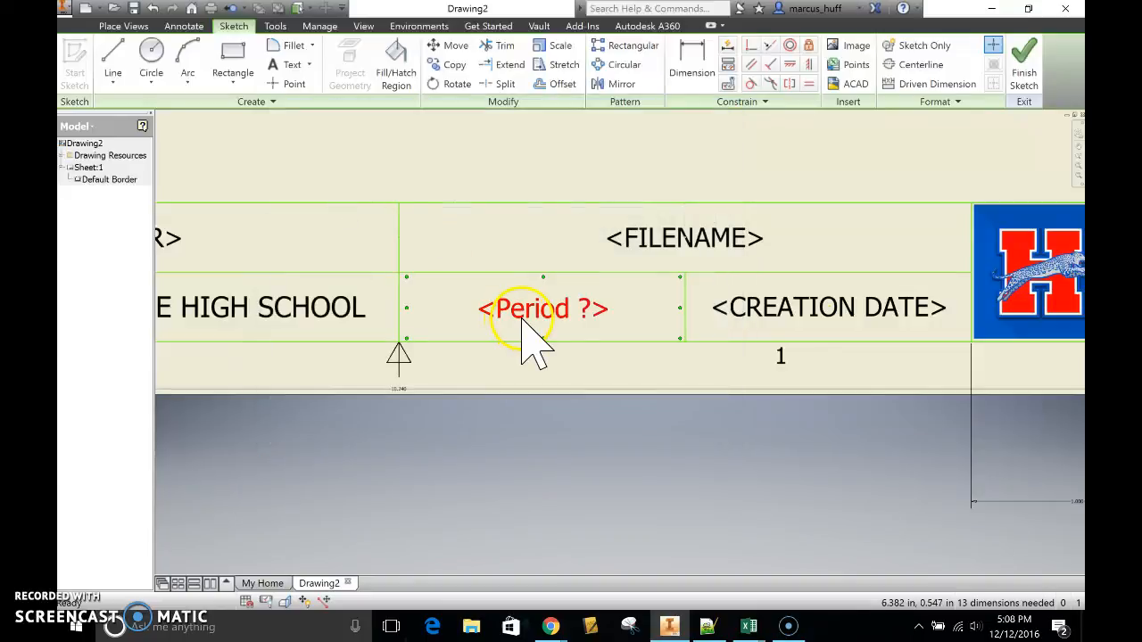
double_click(532, 337)
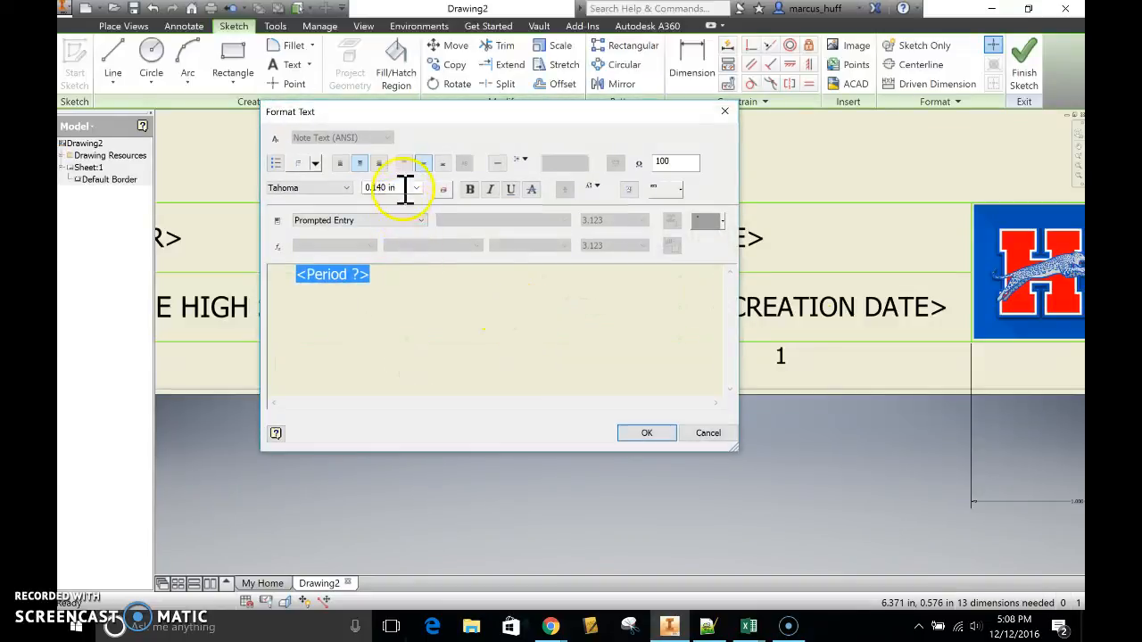
left_click(389, 273)
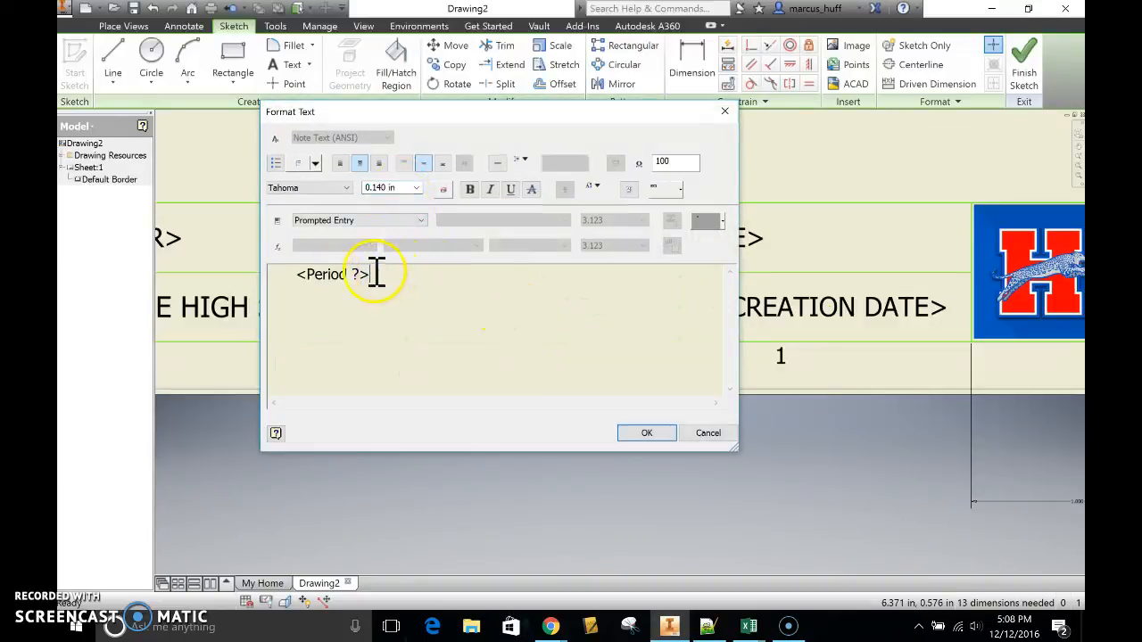
left_click_drag(375, 273, 297, 268)
left_click(392, 189)
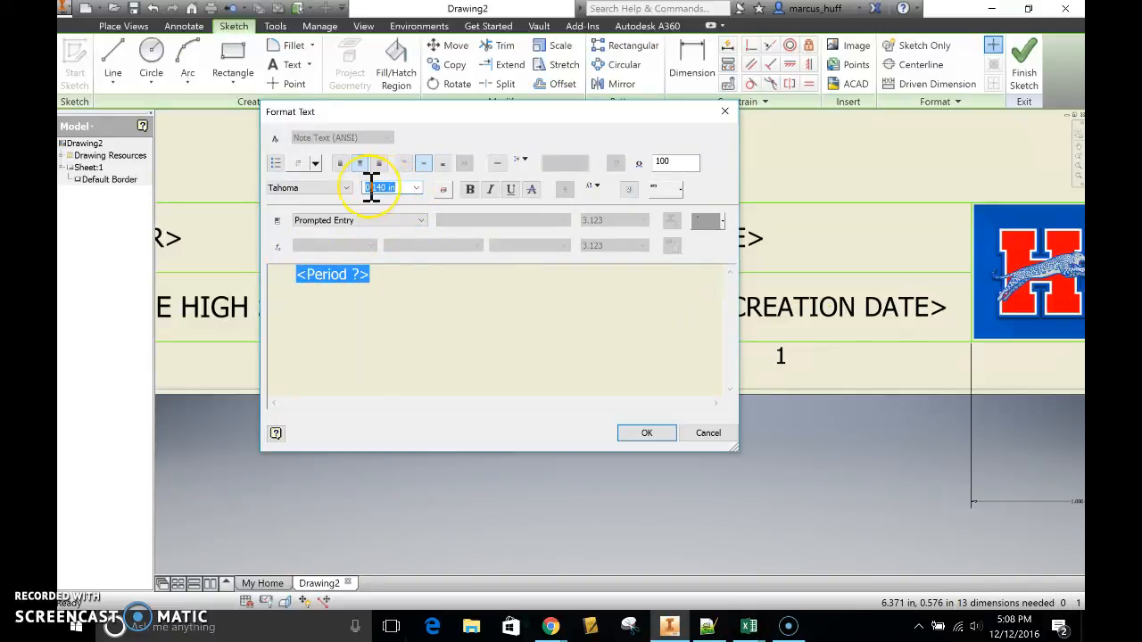
key("Return")
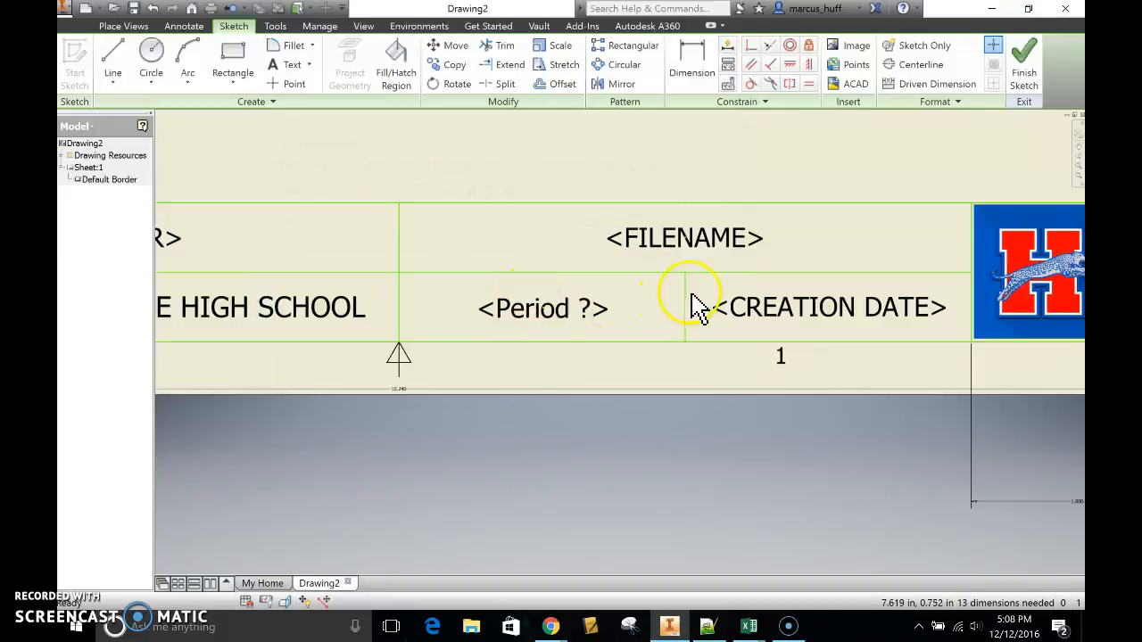
Set the height of the CREATION DATE text to 0.140 in.
double_click(769, 305)
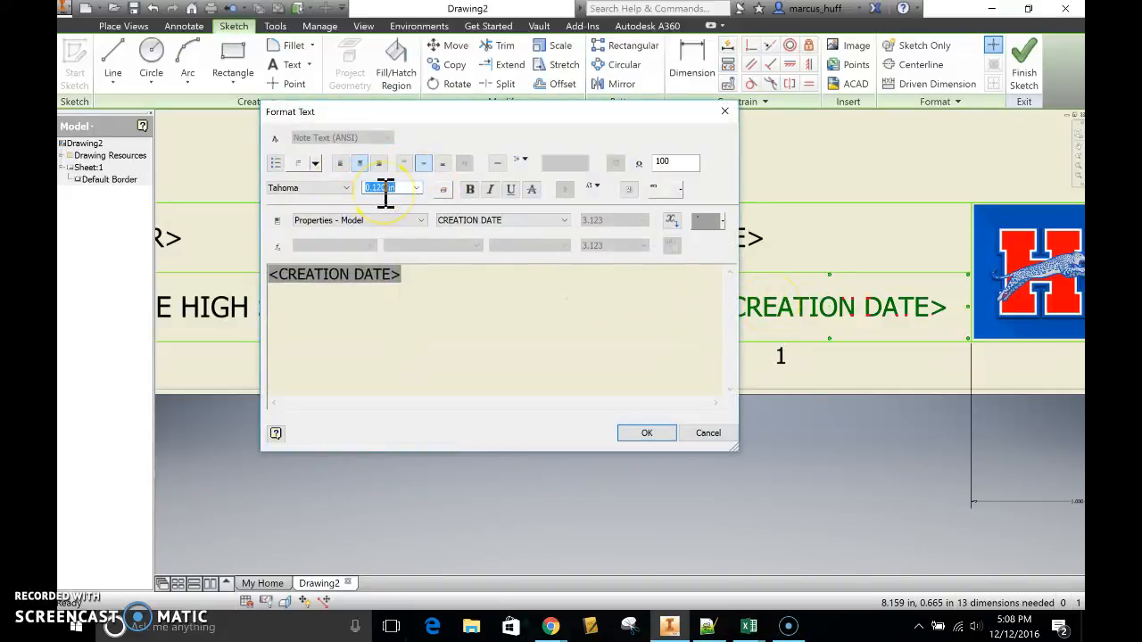
type(".14")
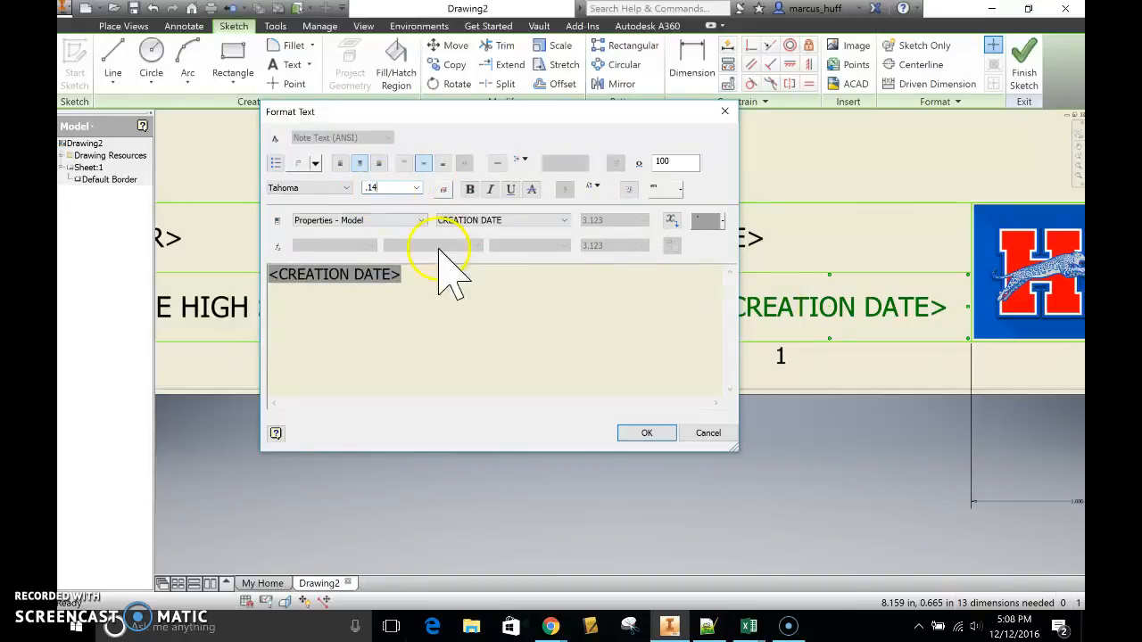
left_click(650, 432)
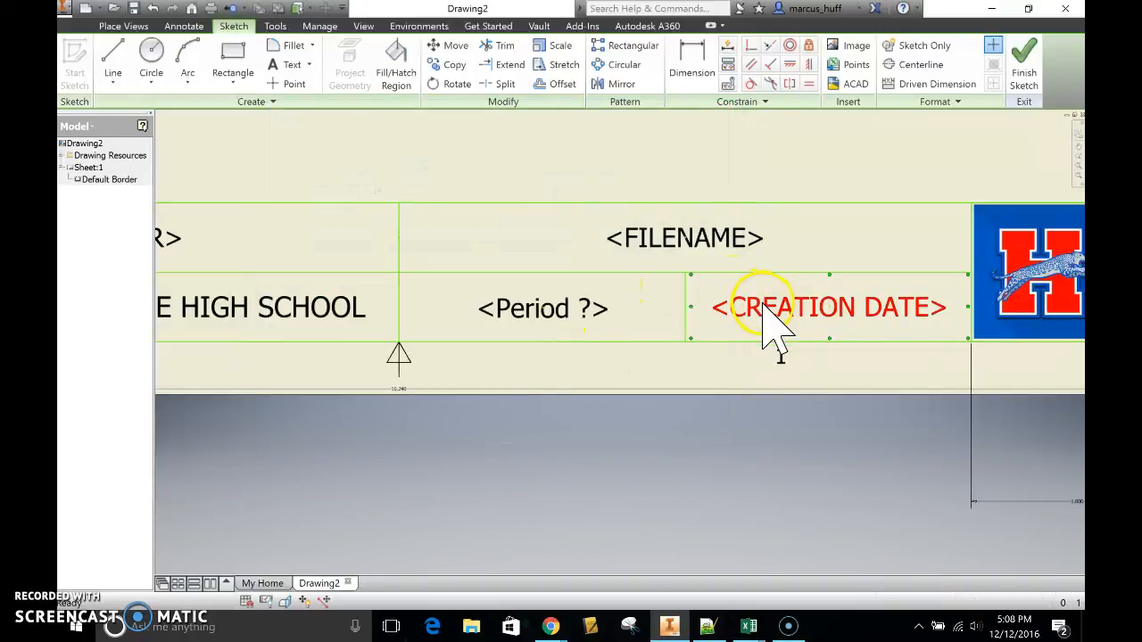
double_click(753, 308)
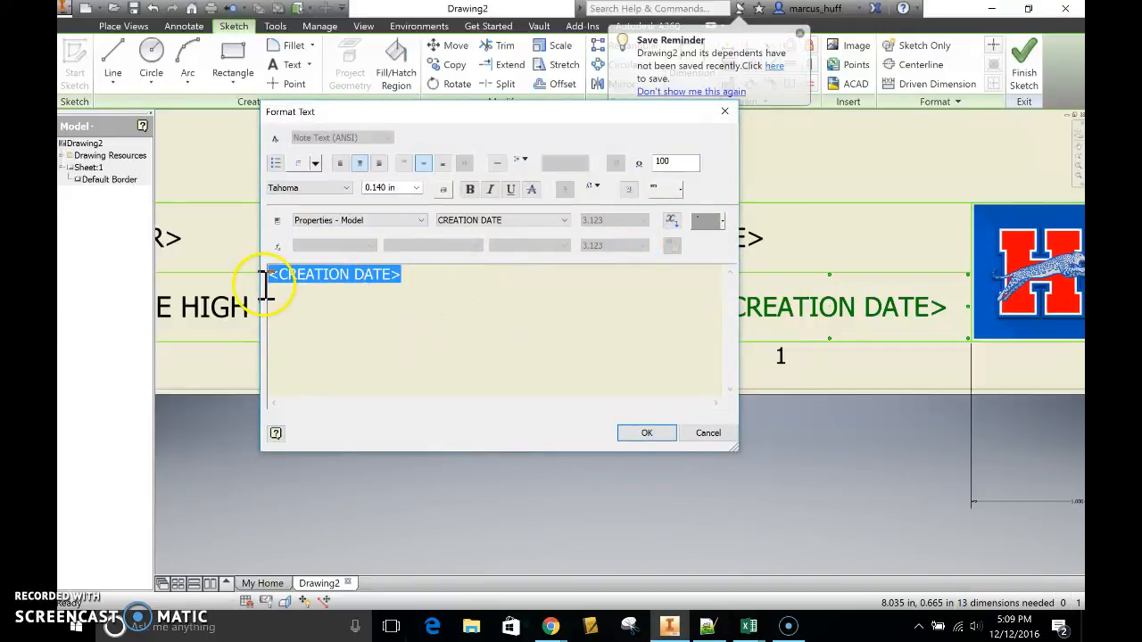
left_click(404, 187)
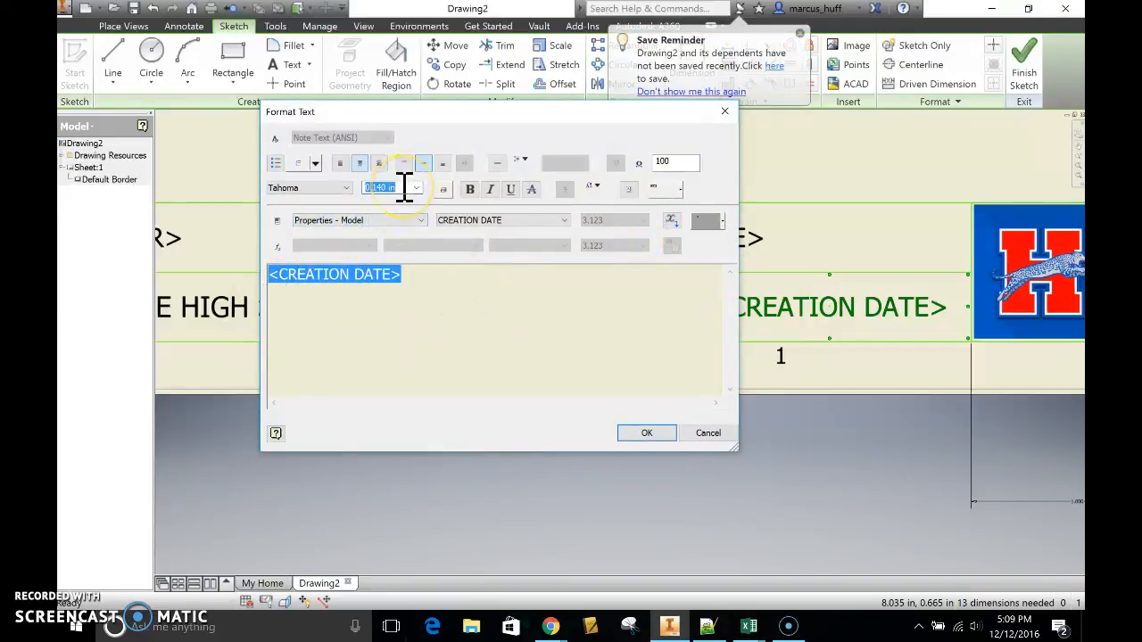
key("Return")
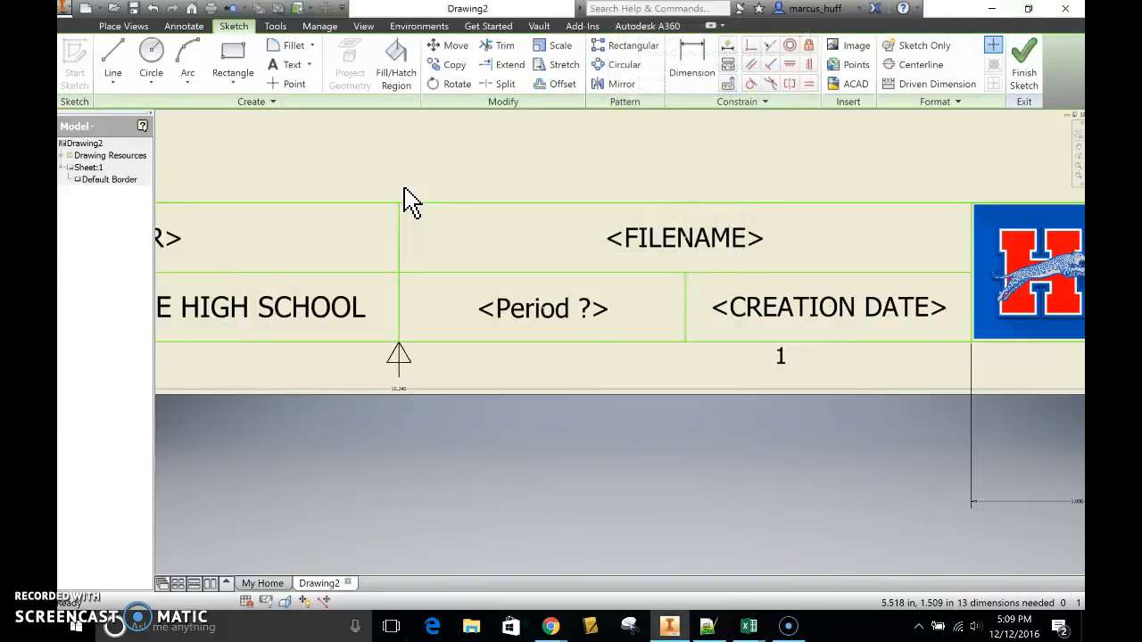
Recheck the text height in the formatting of the Period ? prompted entry.
double_click(546, 305)
left_click(495, 284)
left_click_drag(383, 285, 261, 290)
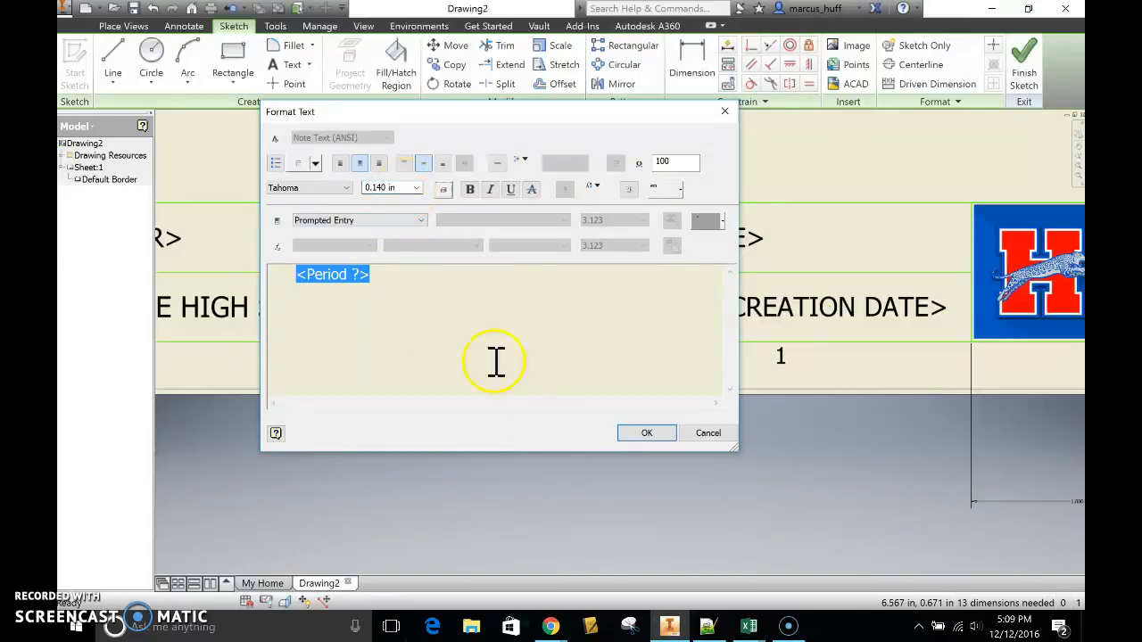
left_click(642, 434)
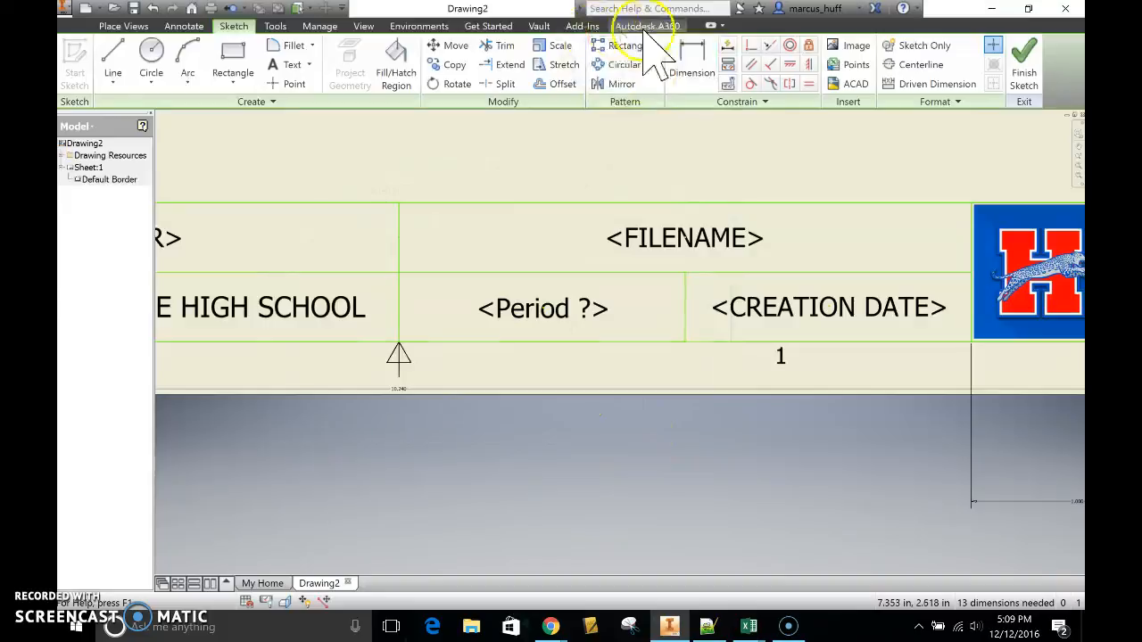
Constrain the Period ? text's midpoint horizontally to the midpoint of the edge shared with CREATION DATE and vertically to the cell's upper edge midpoint.
left_click(790, 65)
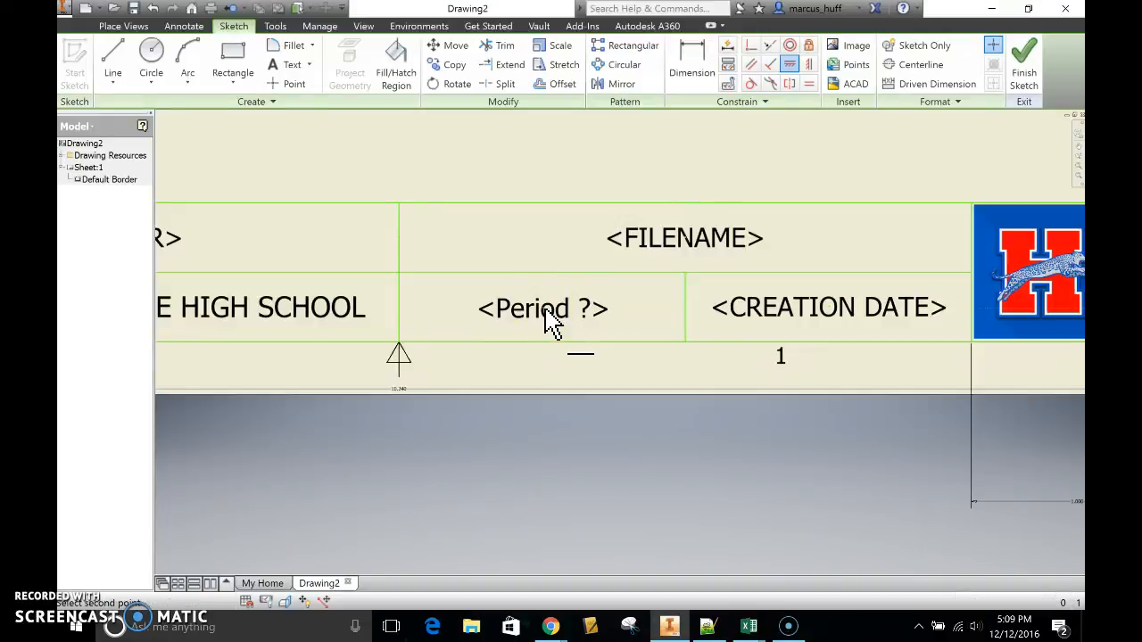
left_click(549, 319)
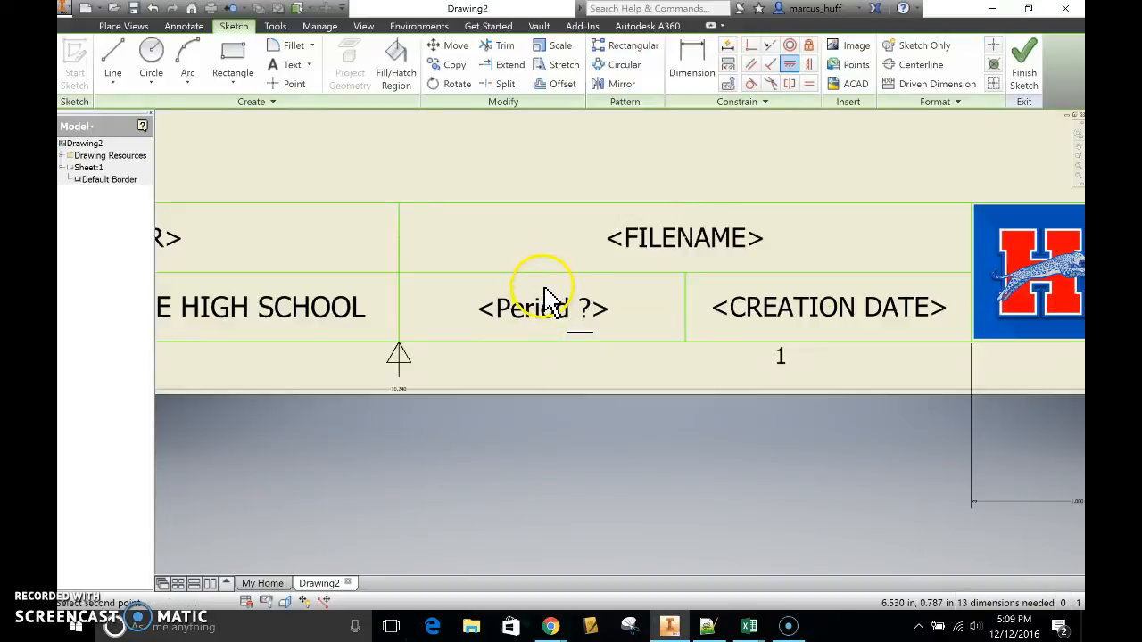
left_click(685, 308)
left_click(809, 64)
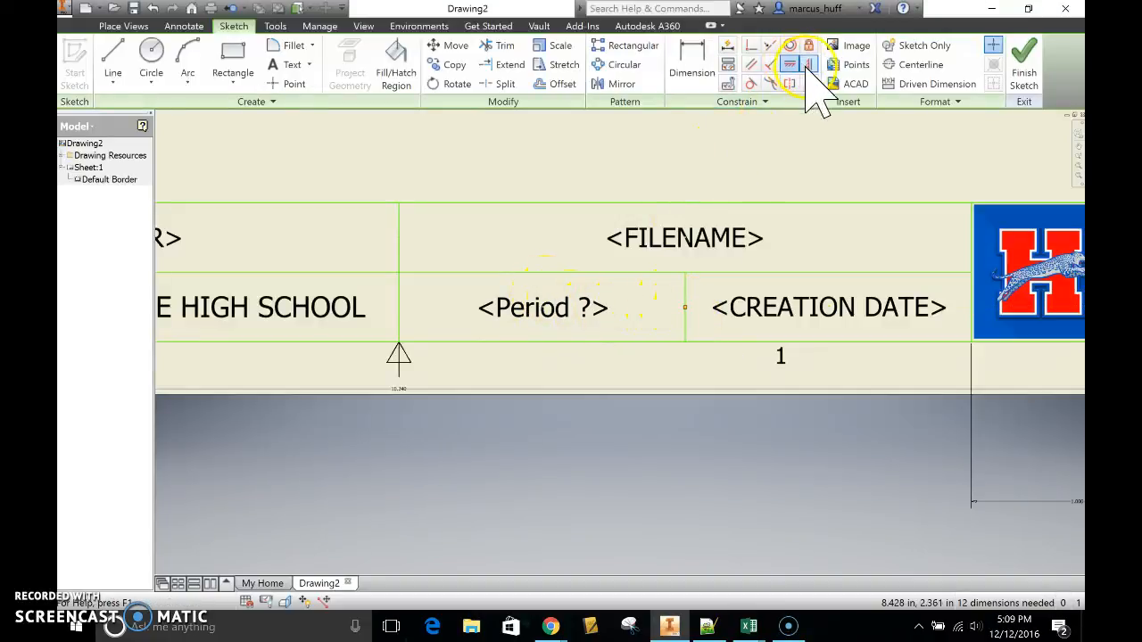
left_click(546, 323)
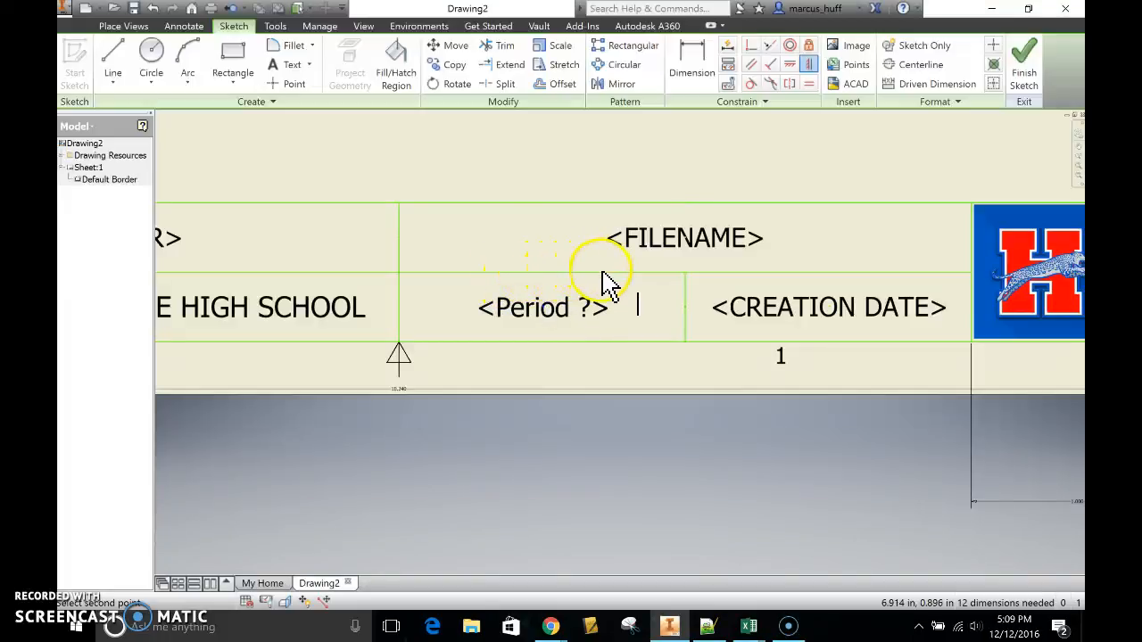
left_click(544, 274)
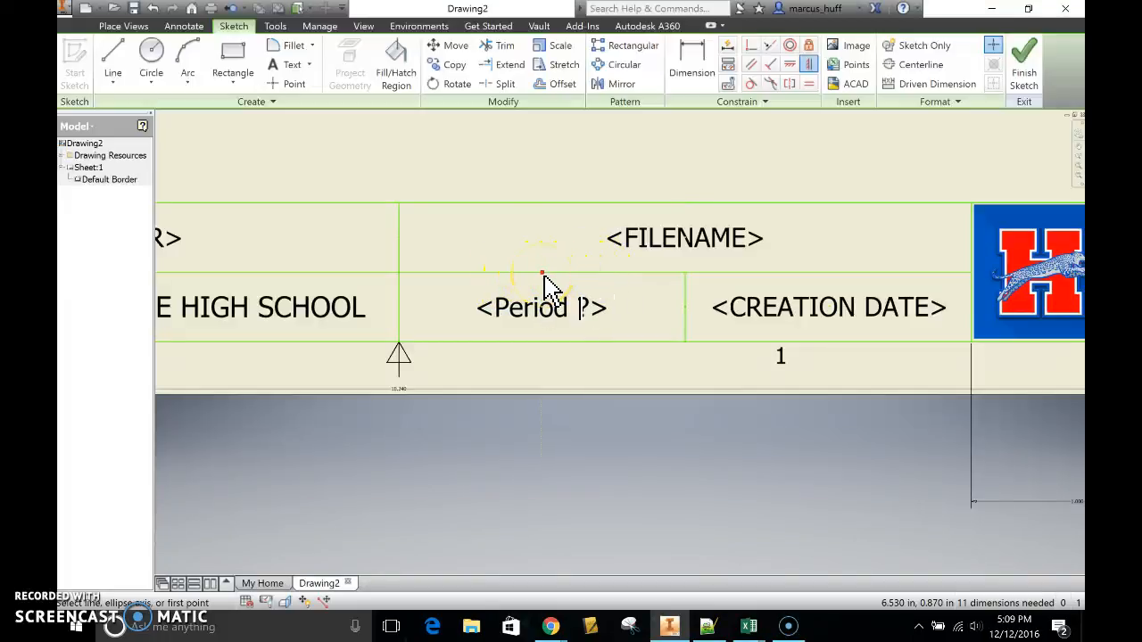
left_click(655, 410)
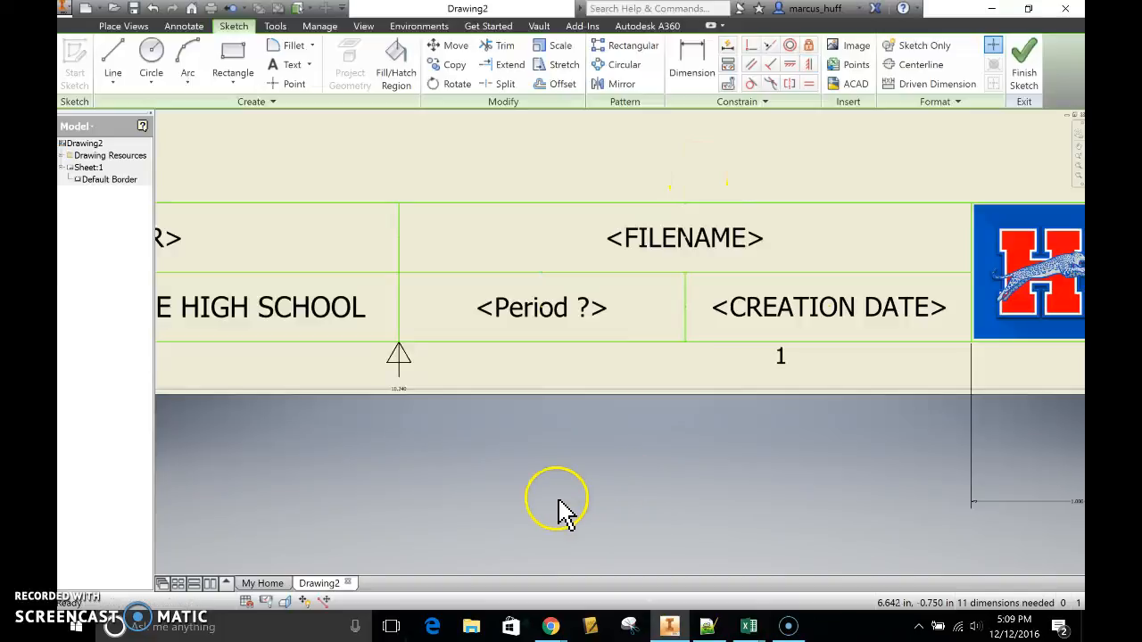
scroll(559, 515, "up", 5)
middle_click_drag(492, 319, 598, 362)
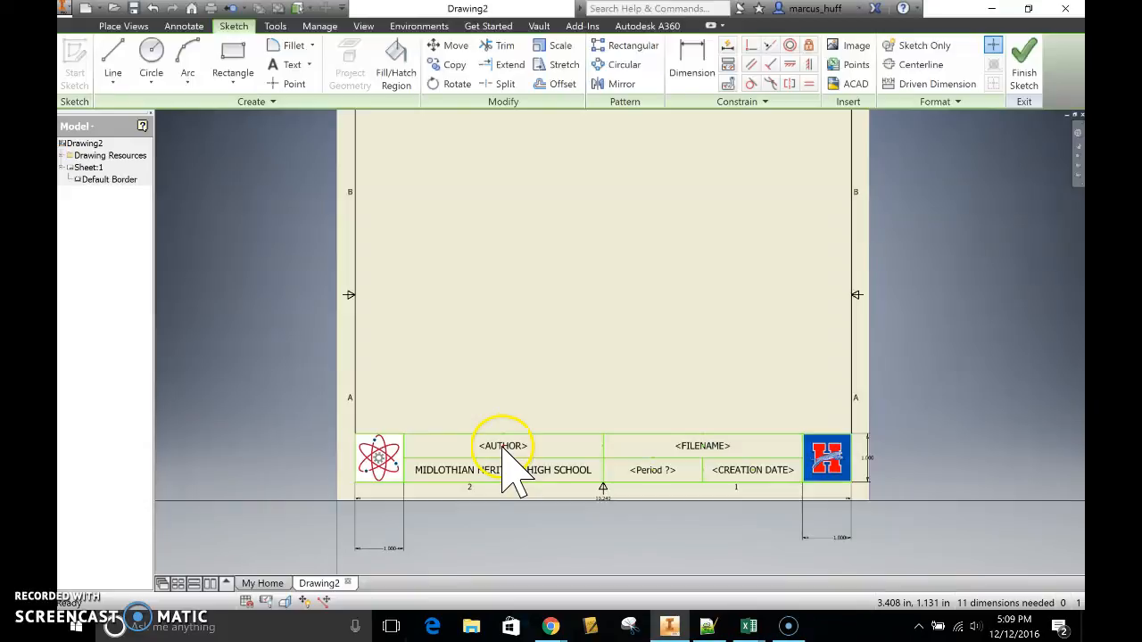